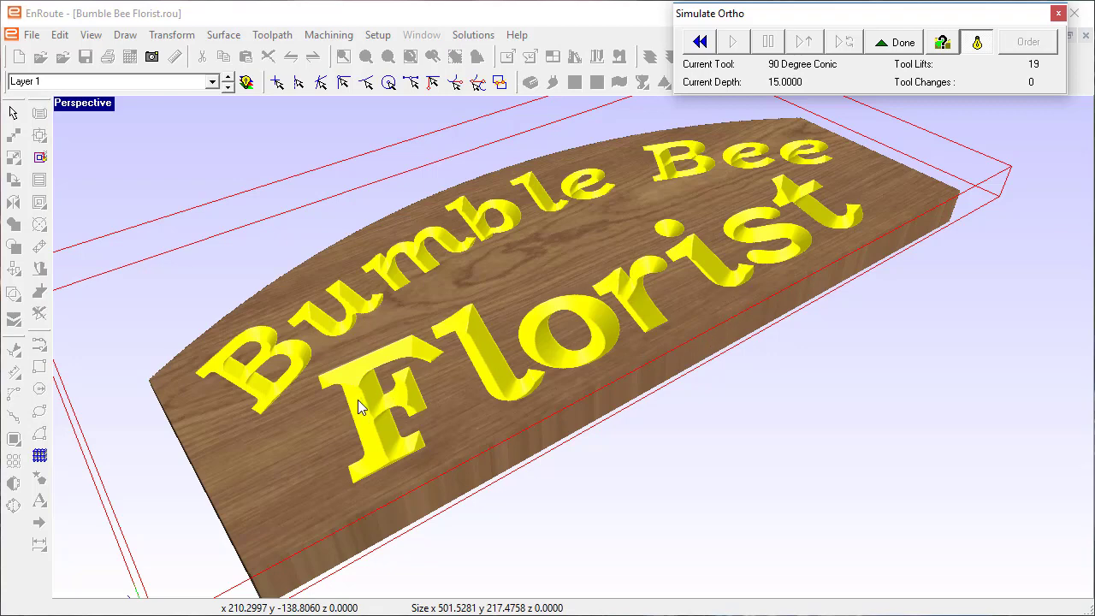
Step: Inspect the simulated cut of the Bumble Bee Florist sign up close, then exit the simulation
{"action": "scroll", "coordinate": [476, 410], "scroll_direction": "up", "scroll_amount": 5}
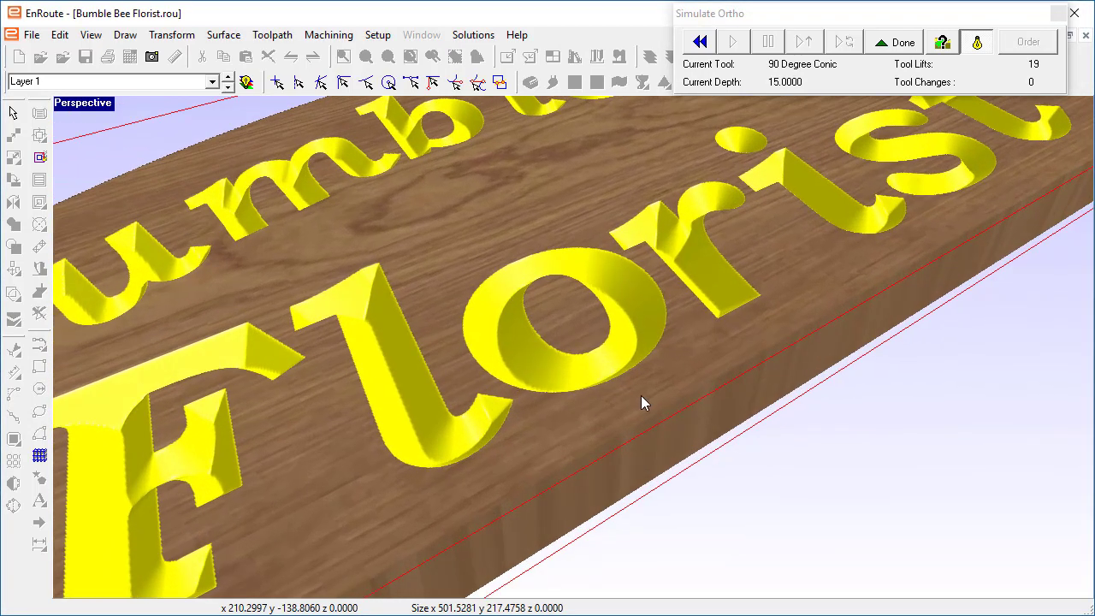
{"action": "middle_click_drag", "start_coordinate": [641, 403], "coordinate": [222, 379]}
{"action": "scroll", "coordinate": [458, 398], "scroll_direction": "down", "scroll_amount": 3}
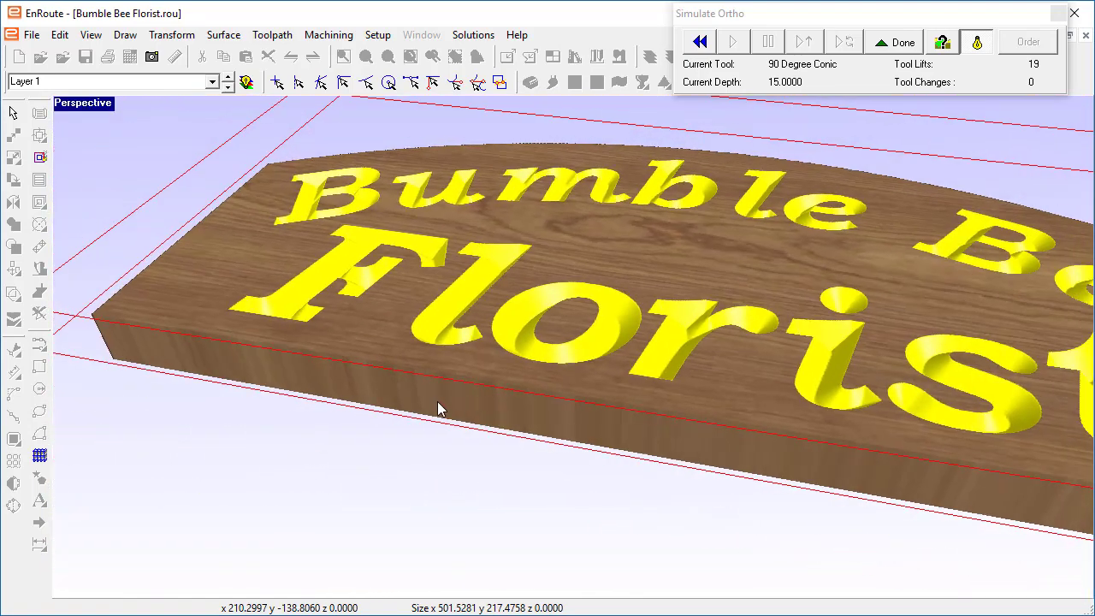
{"action": "middle_click_drag", "start_coordinate": [753, 395], "coordinate": [695, 384]}
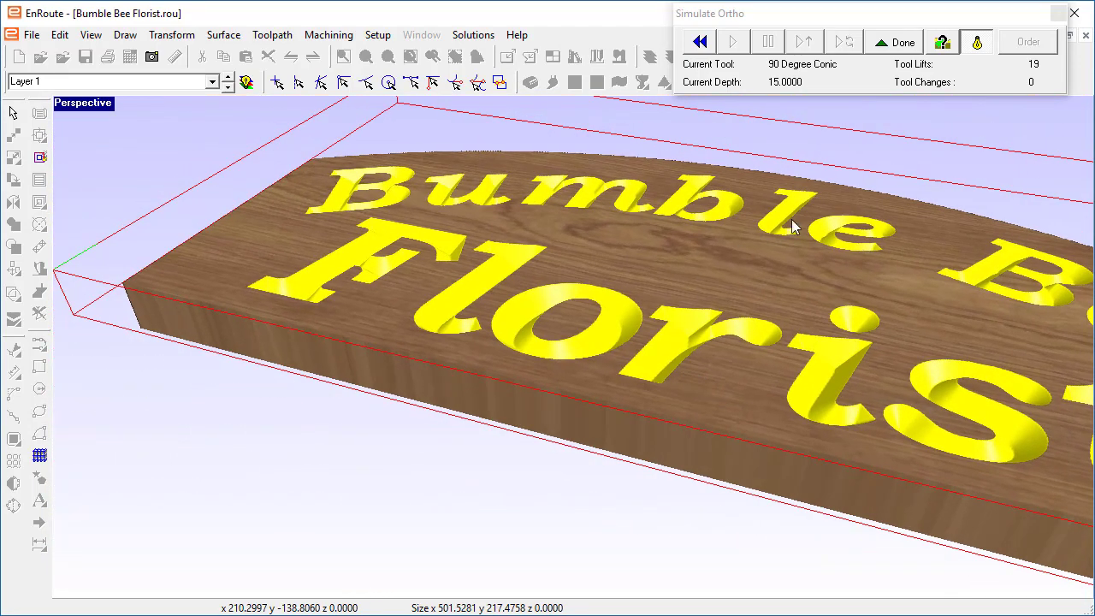
{"action": "left_click", "coordinate": [895, 42]}
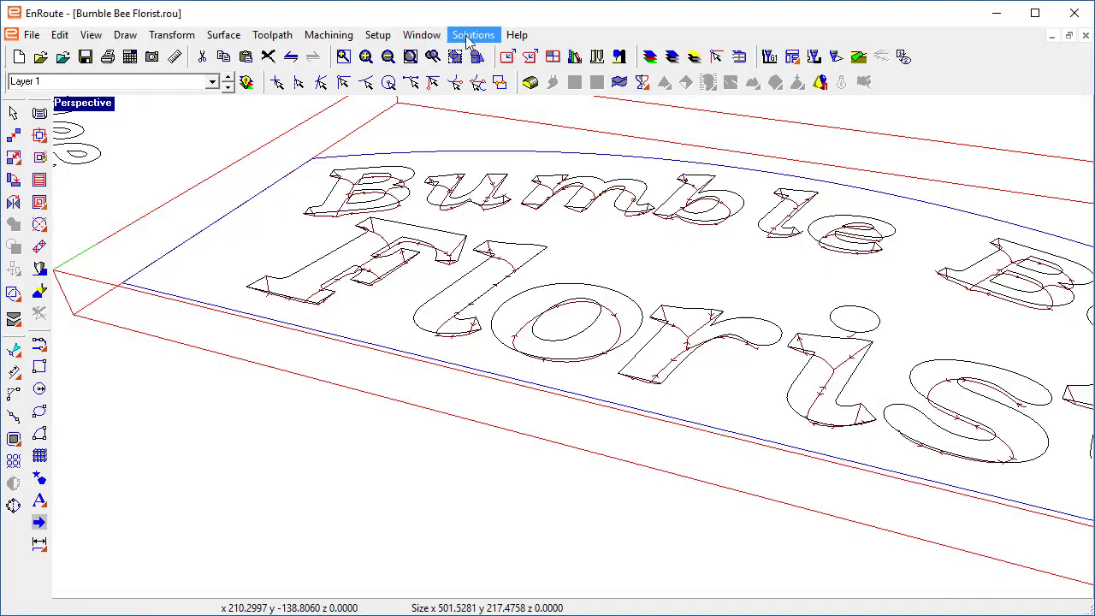
Step: Switch to the open drawing Intro 1.rou and bring its three pairs of nested squares into view
{"action": "left_click", "coordinate": [421, 34]}
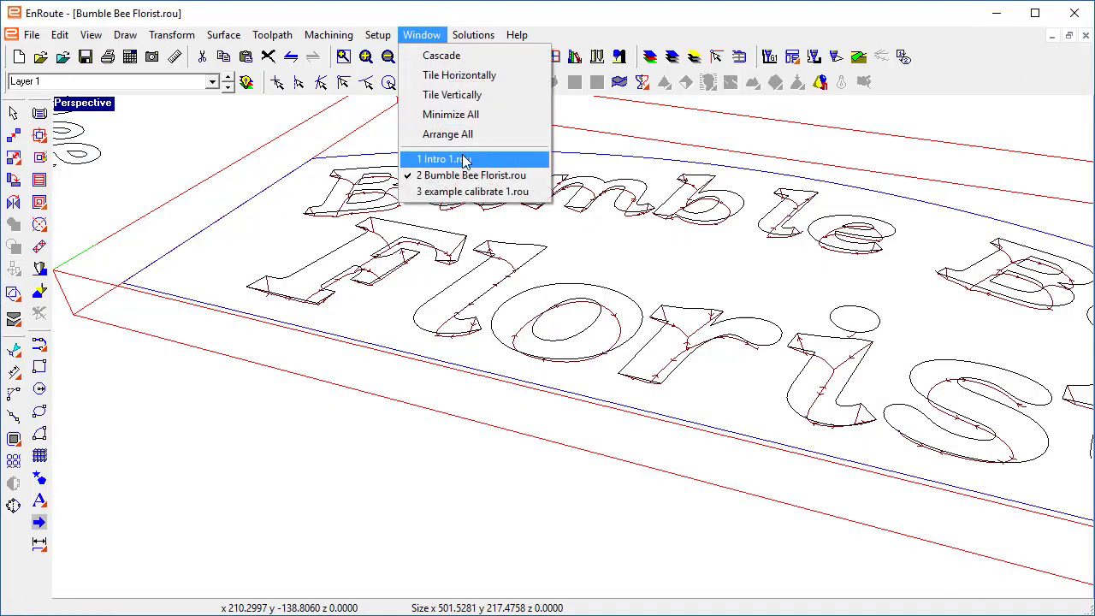
{"action": "left_click", "coordinate": [462, 161]}
{"action": "mouse_move", "coordinate": [402, 547]}
{"action": "middle_mouse_down"}
{"action": "mouse_move", "coordinate": [516, 454]}
{"action": "mouse_move", "coordinate": [569, 387]}
{"action": "middle_mouse_up"}
{"action": "scroll", "coordinate": [569, 388], "scroll_direction": "up", "scroll_amount": 3}
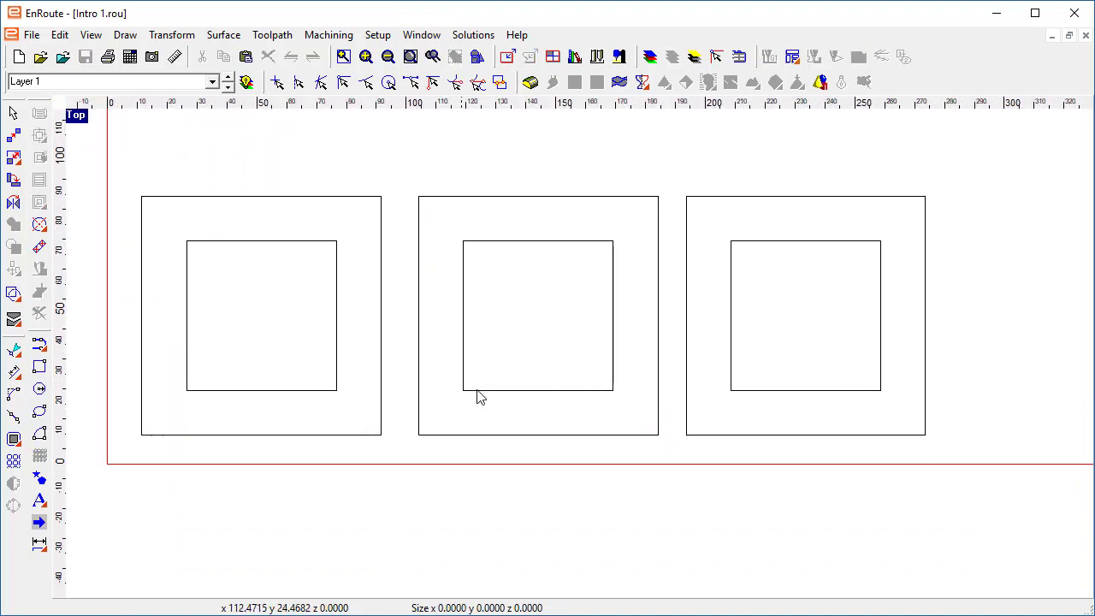
{"action": "middle_click_drag", "start_coordinate": [479, 396], "coordinate": [557, 408]}
{"action": "scroll", "coordinate": [542, 407], "scroll_direction": "up", "scroll_amount": 2}
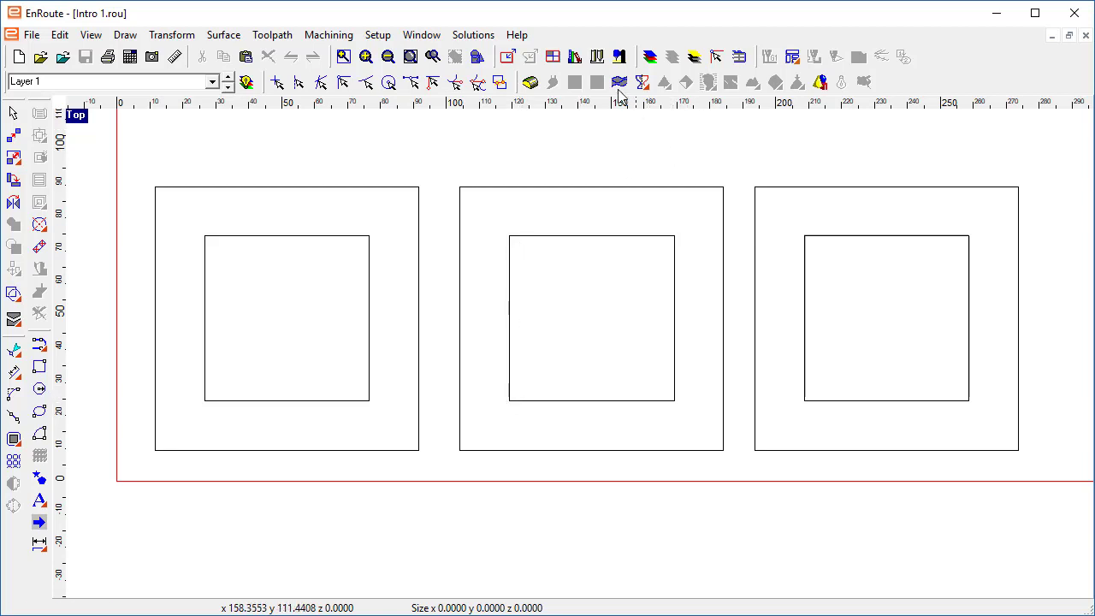
Step: Check the dimensions and angle of the 90 Degree Conic tool in the tool library
{"action": "left_click", "coordinate": [597, 56]}
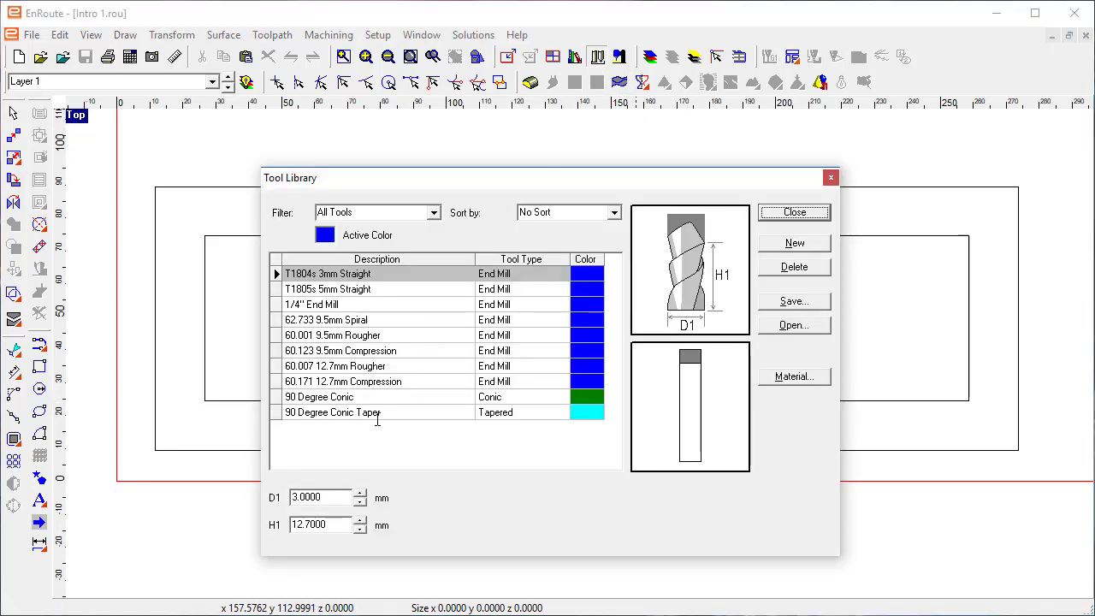
{"action": "left_click", "coordinate": [328, 397]}
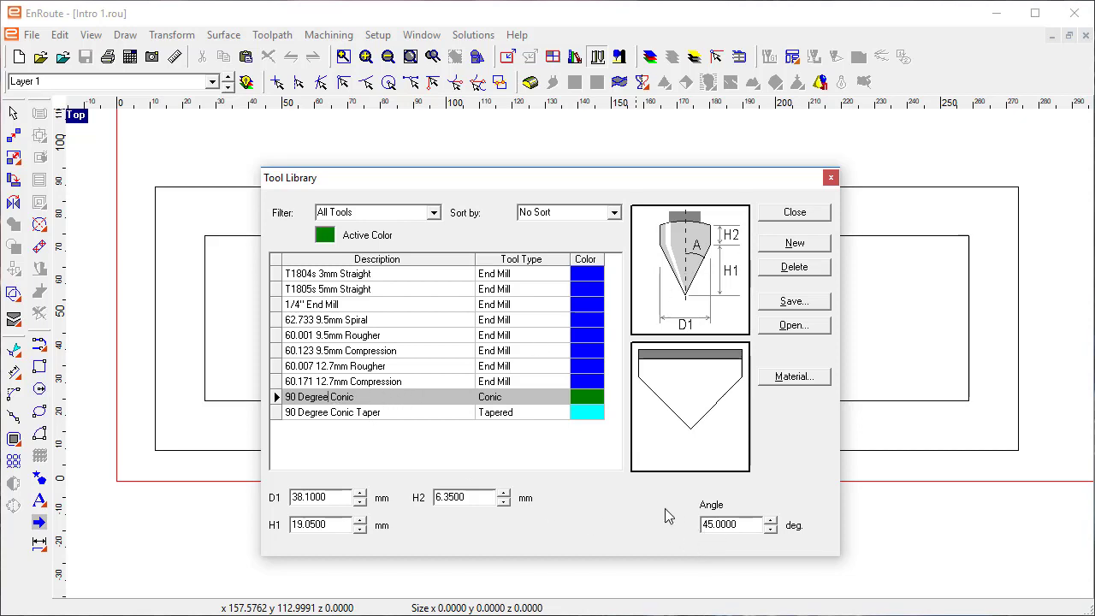
{"action": "left_click", "coordinate": [793, 212]}
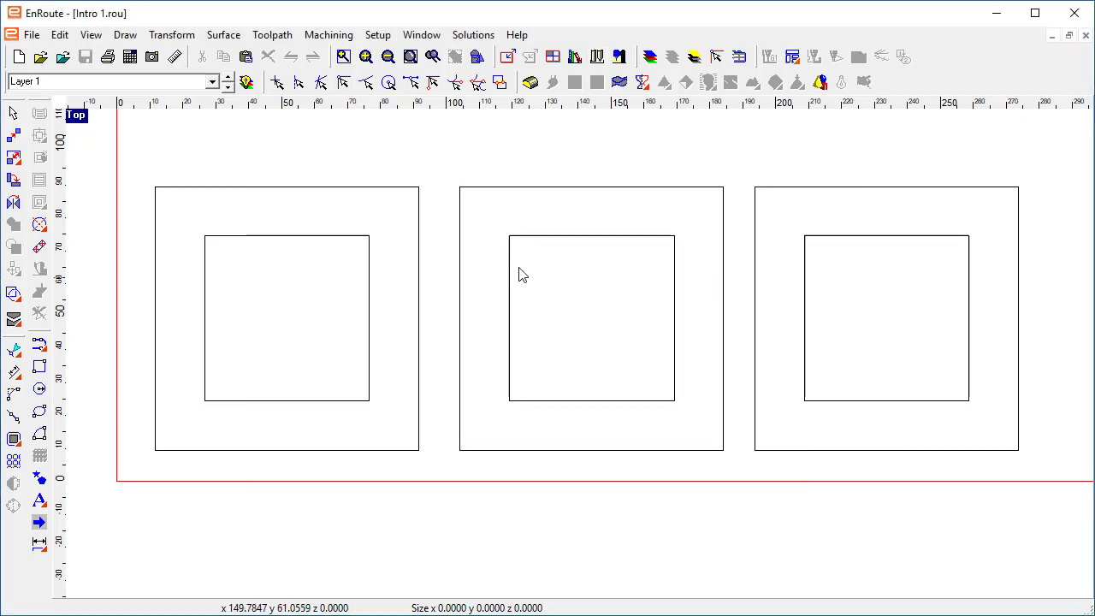
Step: Engrave the middle pair of squares with the 90 Degree Conic tool at depth 15, with 3D engrave toolpath enabled
{"action": "left_click_drag", "start_coordinate": [422, 174], "coordinate": [778, 523]}
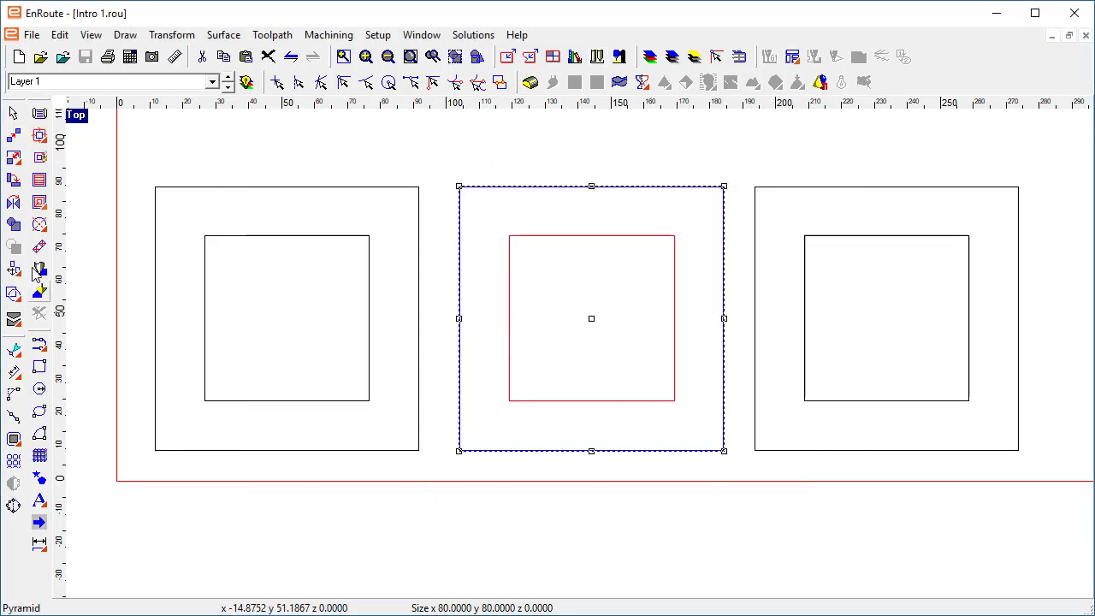
{"action": "left_click", "coordinate": [39, 269]}
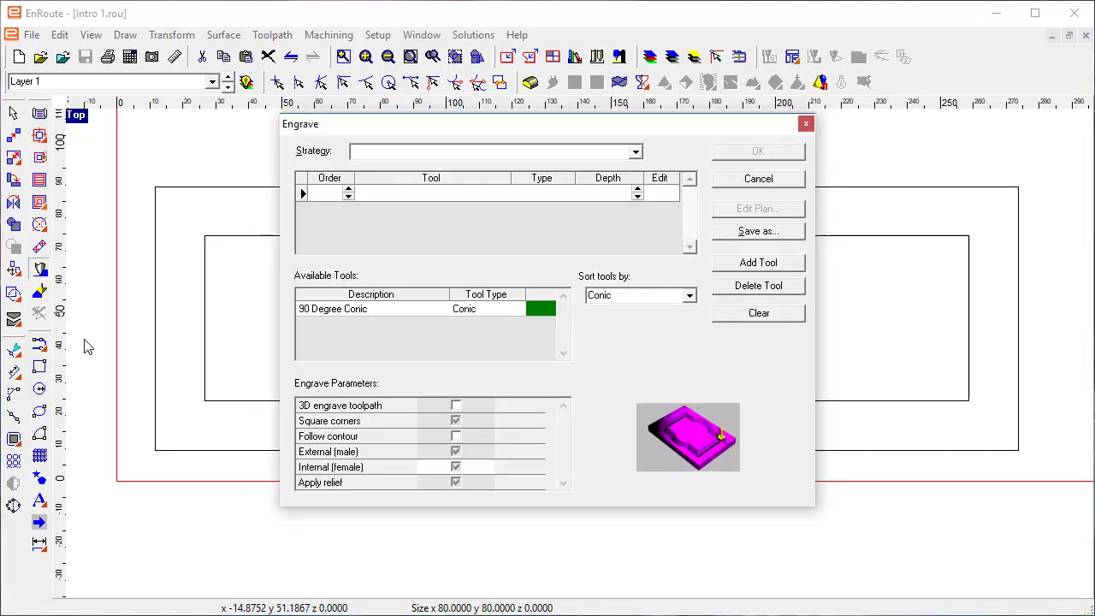
{"action": "double_click", "coordinate": [413, 310]}
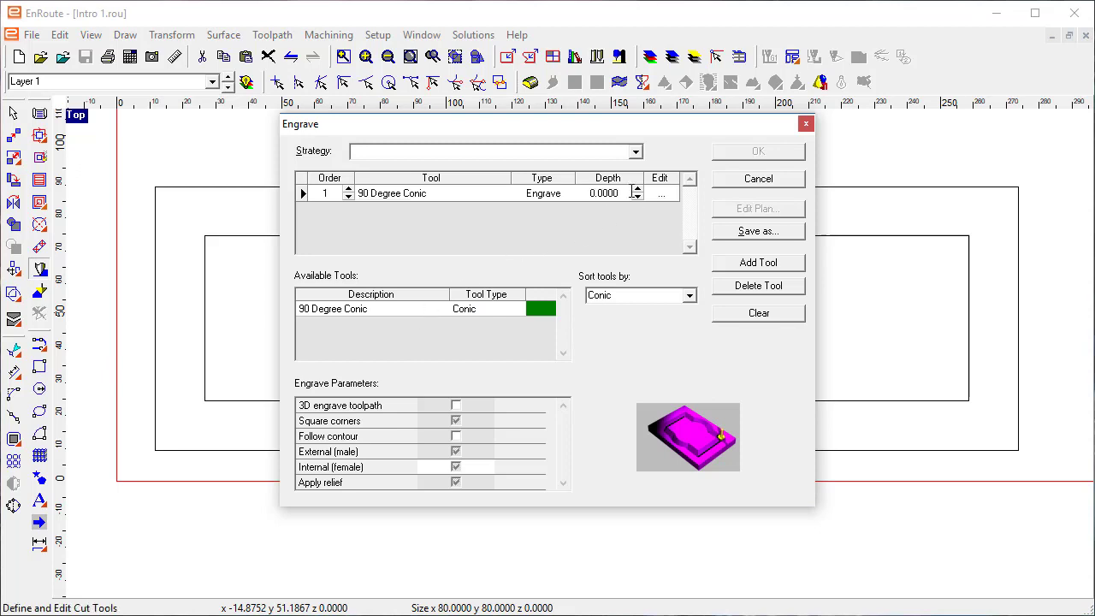
{"action": "left_click", "coordinate": [616, 194]}
{"action": "type", "text": "15"}
{"action": "key", "text": "Return"}
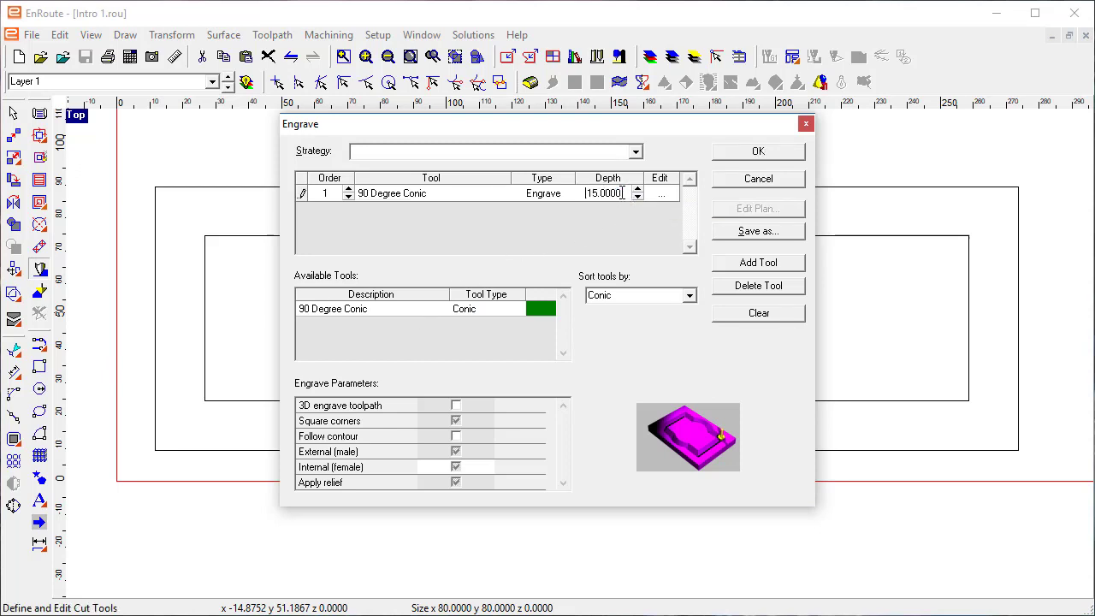
{"action": "left_click", "coordinate": [456, 405]}
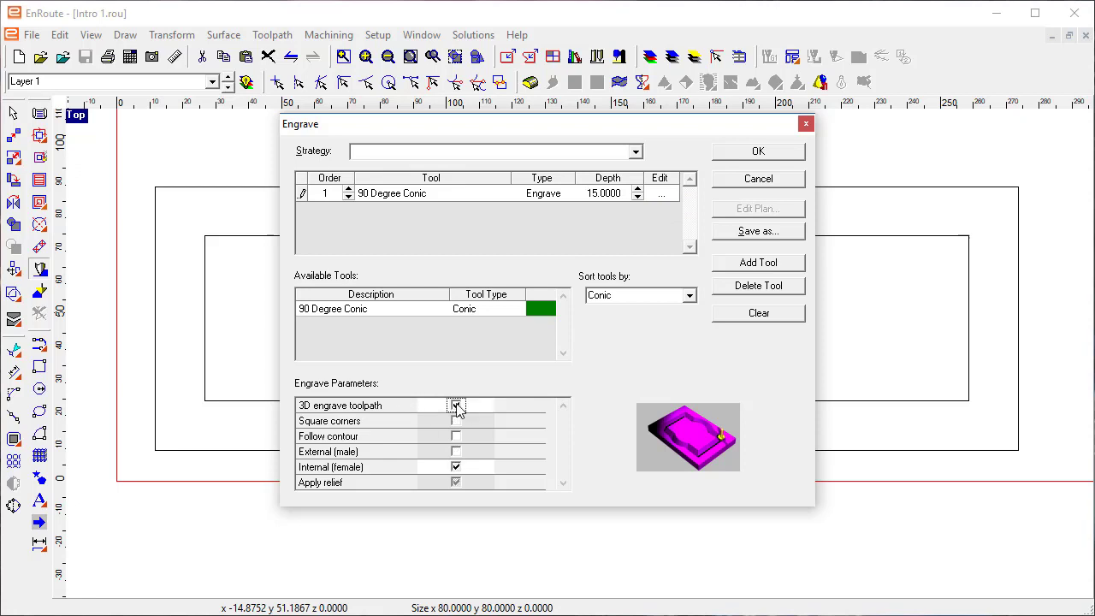
{"action": "left_click", "coordinate": [734, 158]}
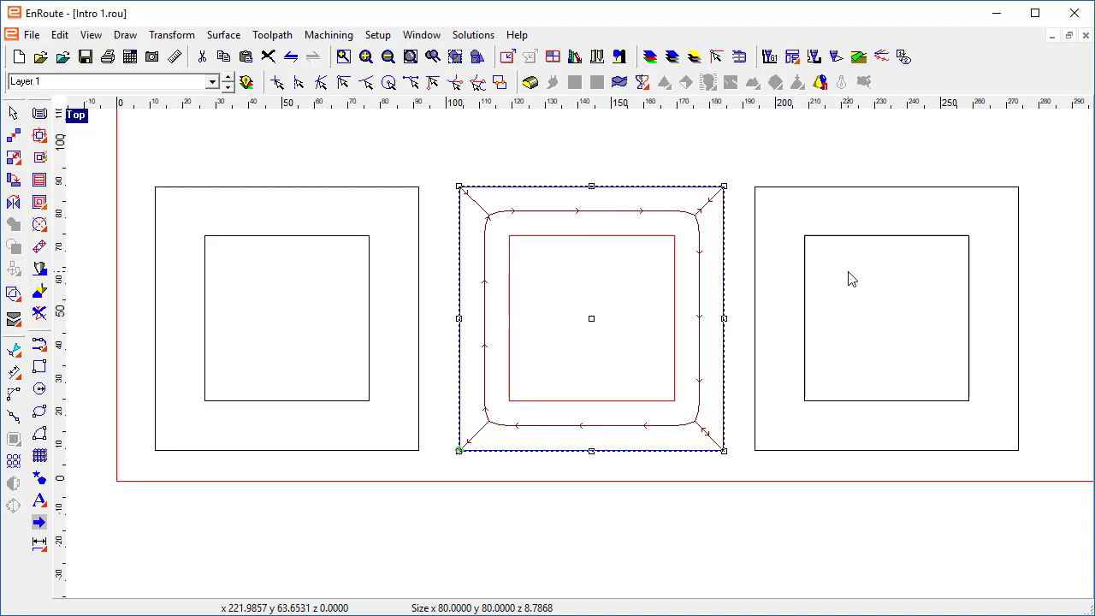
Step: Set the 90 Degree Conic tool's angle to 40 degrees in the tool library
{"action": "left_click", "coordinate": [597, 59]}
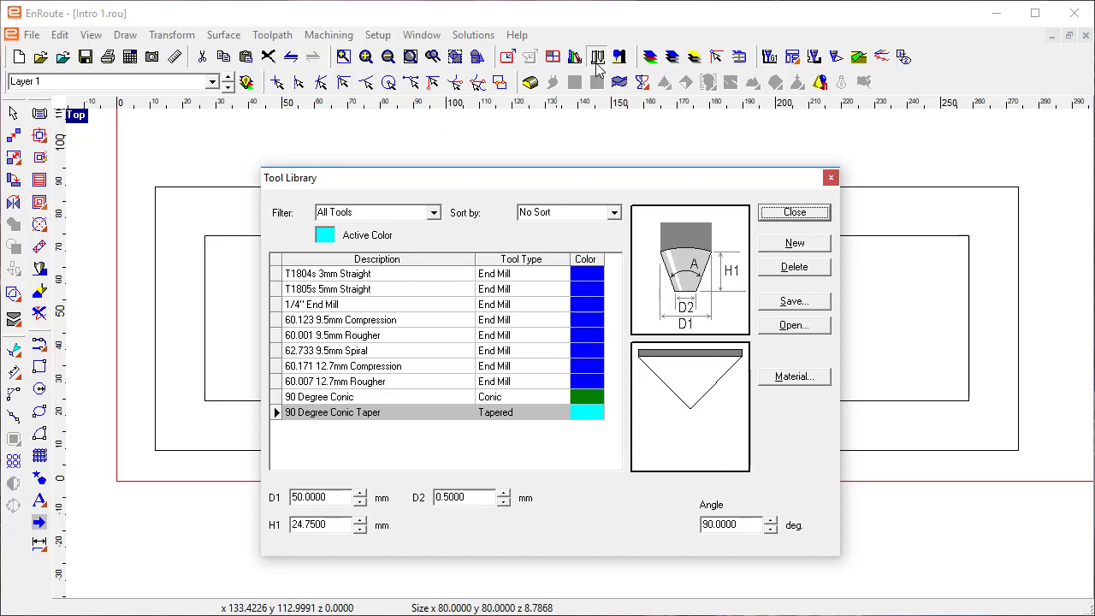
{"action": "left_click", "coordinate": [404, 398]}
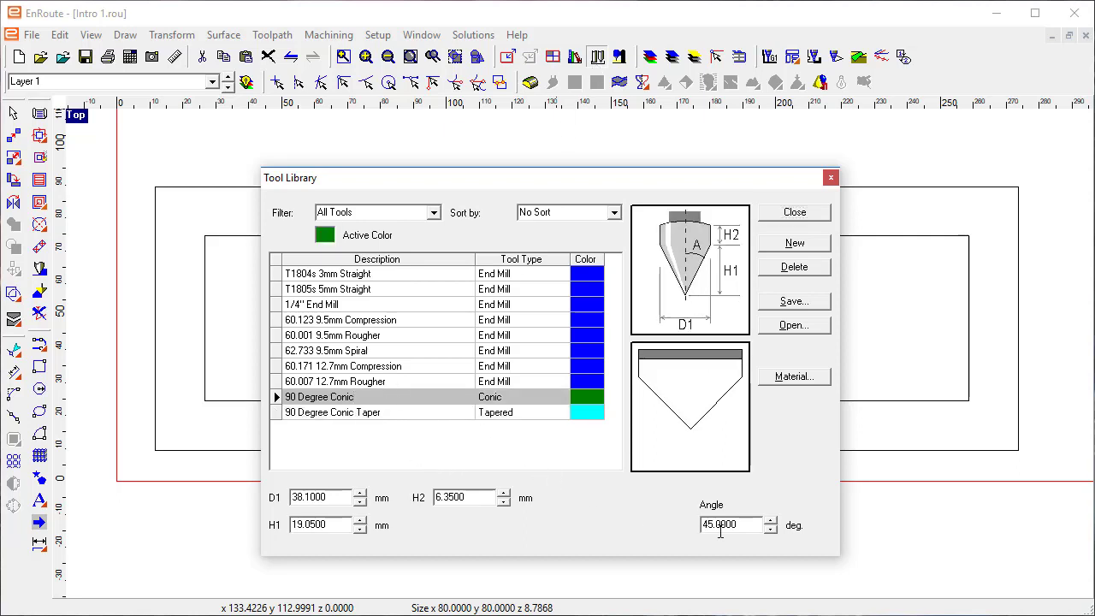
{"action": "left_click_drag", "start_coordinate": [741, 525], "coordinate": [685, 521]}
{"action": "type", "text": "40"}
{"action": "key", "text": "Tab"}
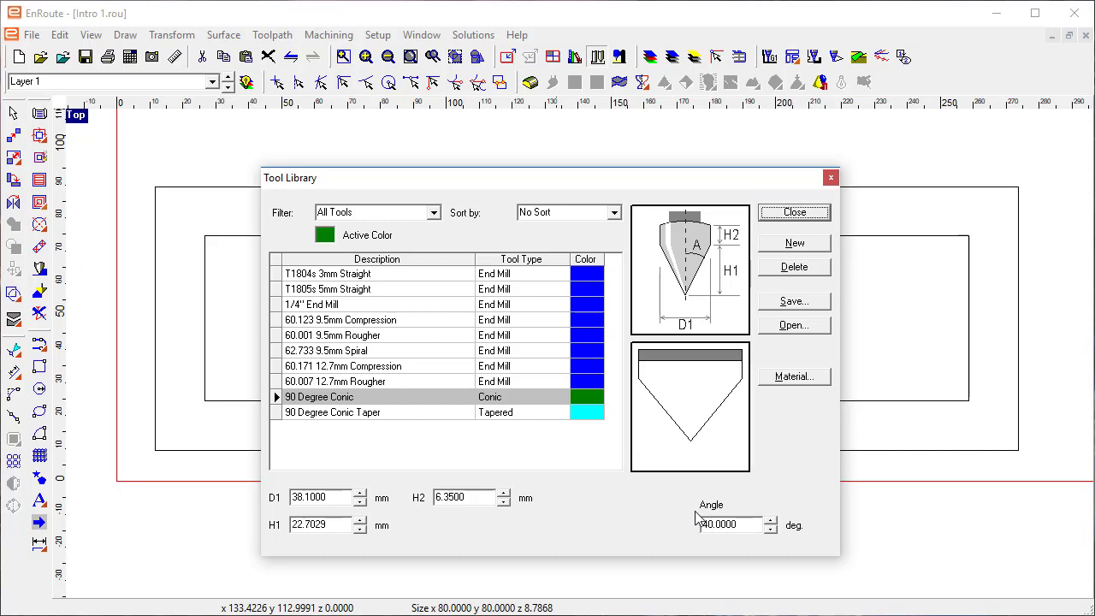
{"action": "left_click", "coordinate": [798, 216]}
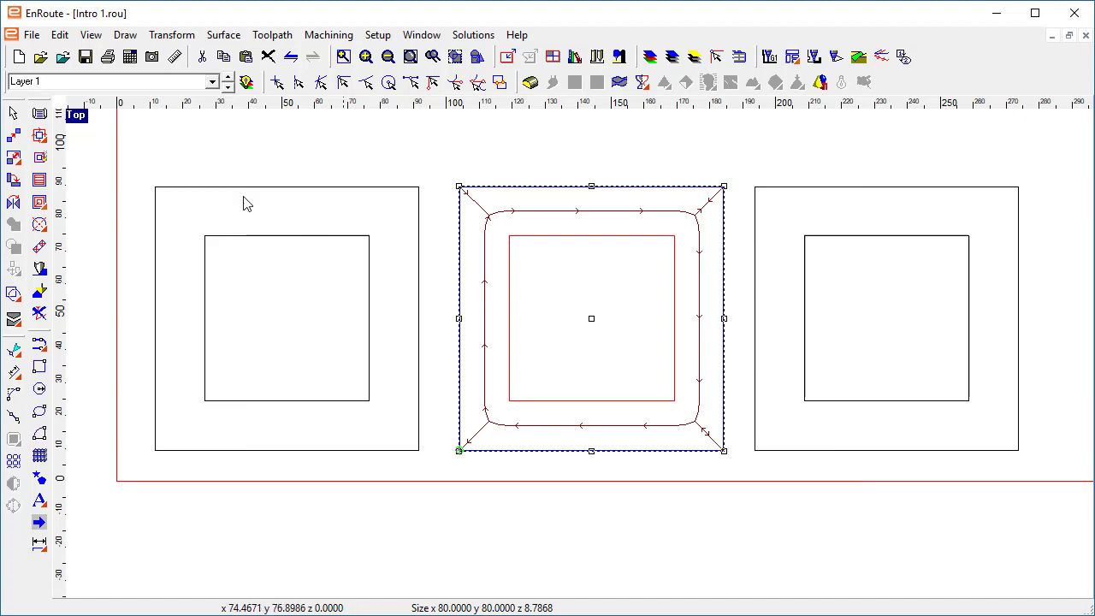
Step: Engrave the left pair of squares with the 90 Degree Conic tool, keeping the existing engrave settings
{"action": "left_click_drag", "start_coordinate": [134, 162], "coordinate": [463, 503]}
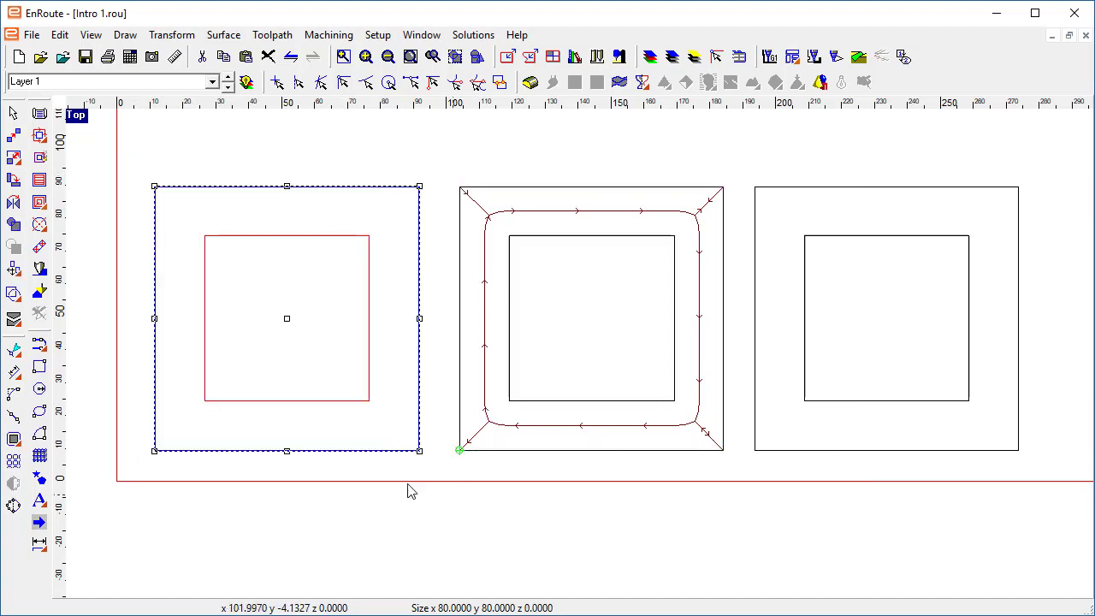
{"action": "left_click", "coordinate": [47, 268]}
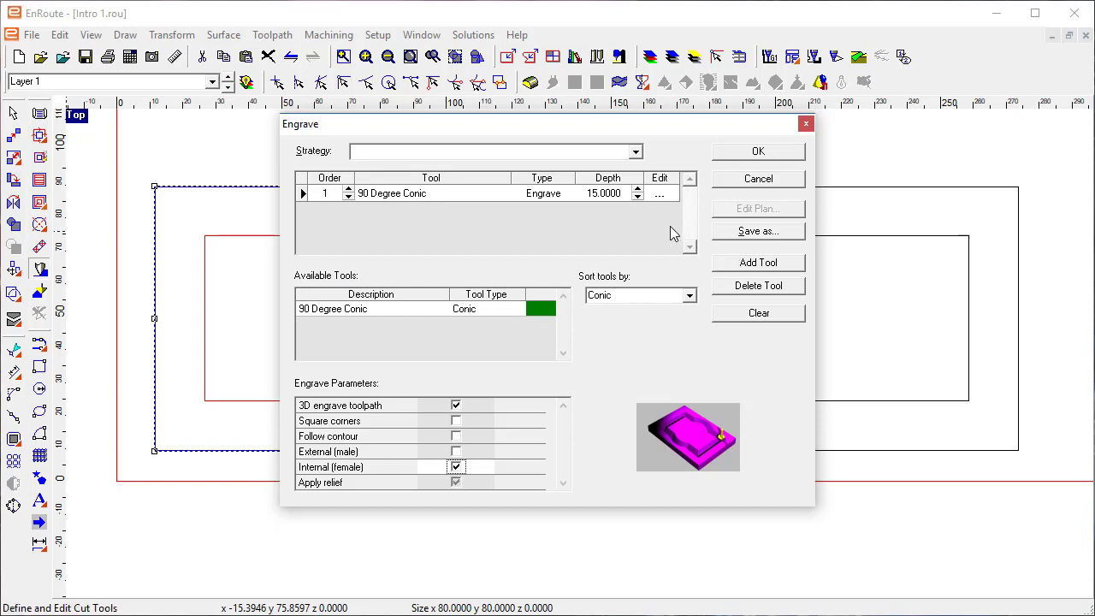
{"action": "left_click", "coordinate": [756, 152]}
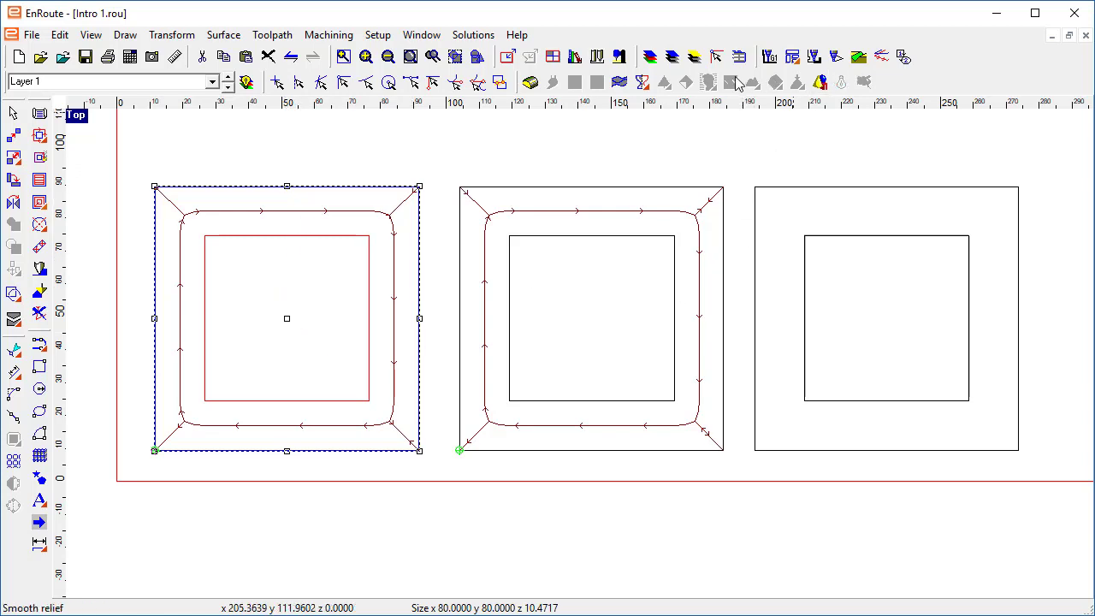
Step: Change the angle of the 90 Degree Conic tool to 50 degrees in the tool library
{"action": "left_click", "coordinate": [596, 57]}
{"action": "left_click", "coordinate": [352, 397]}
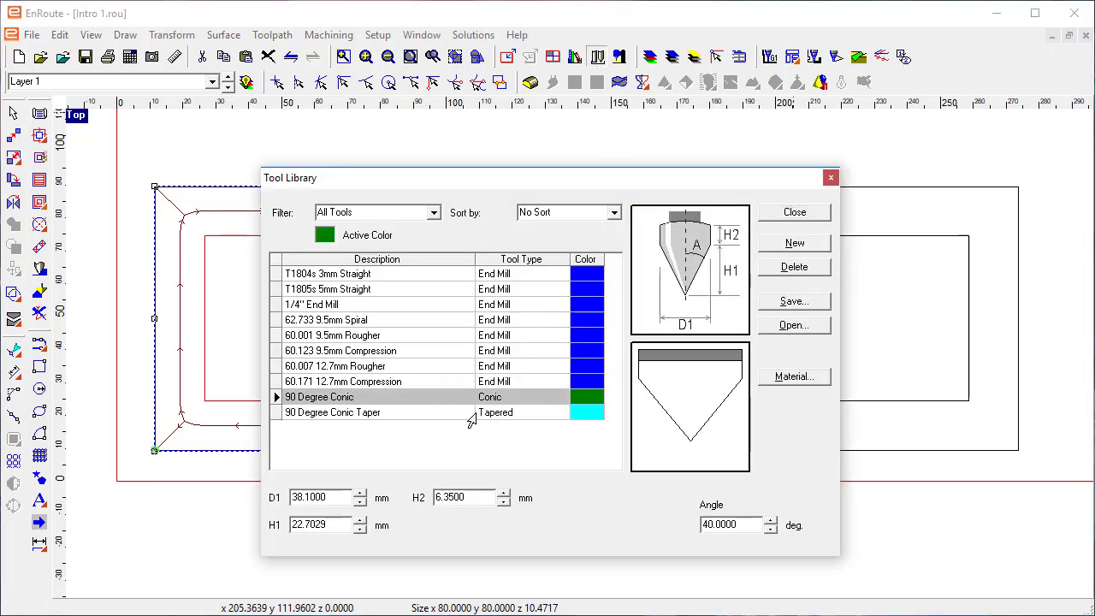
{"action": "double_click", "coordinate": [727, 523]}
{"action": "type", "text": "50"}
{"action": "key", "text": "Tab"}
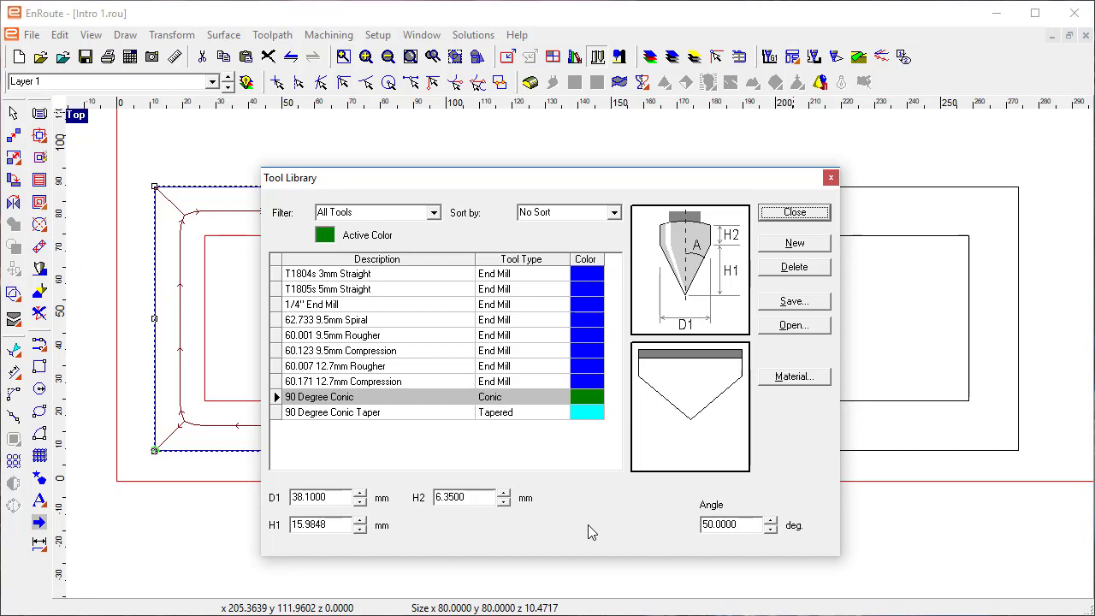
{"action": "left_click", "coordinate": [801, 213]}
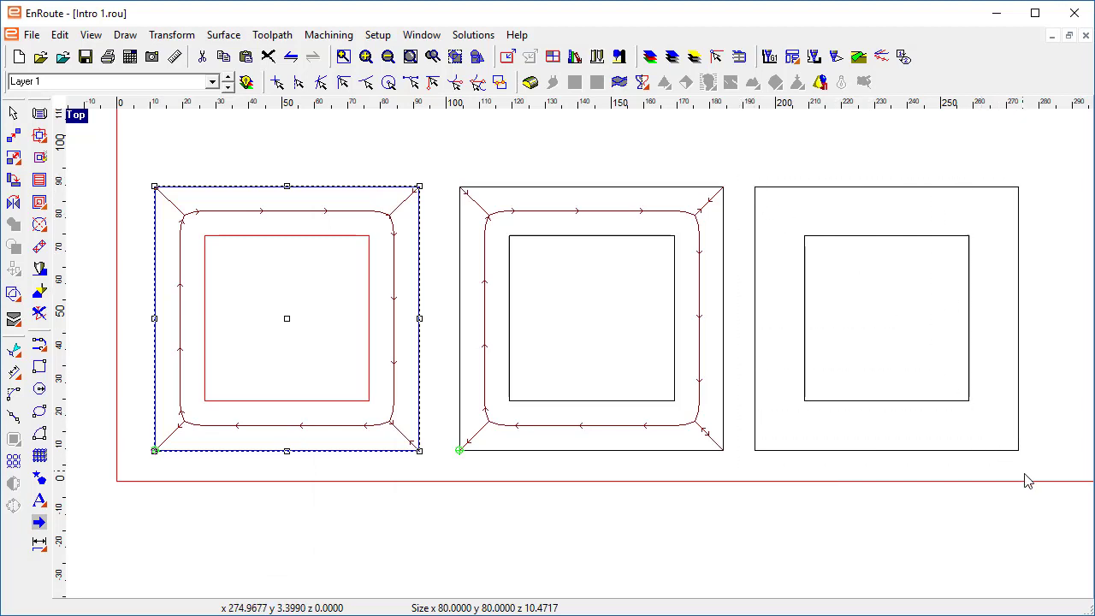
Step: Engrave the right pair of squares with the 90 Degree Conic tool, keeping the existing engrave settings
{"action": "left_click", "coordinate": [1016, 445]}
{"action": "left_click", "coordinate": [39, 268]}
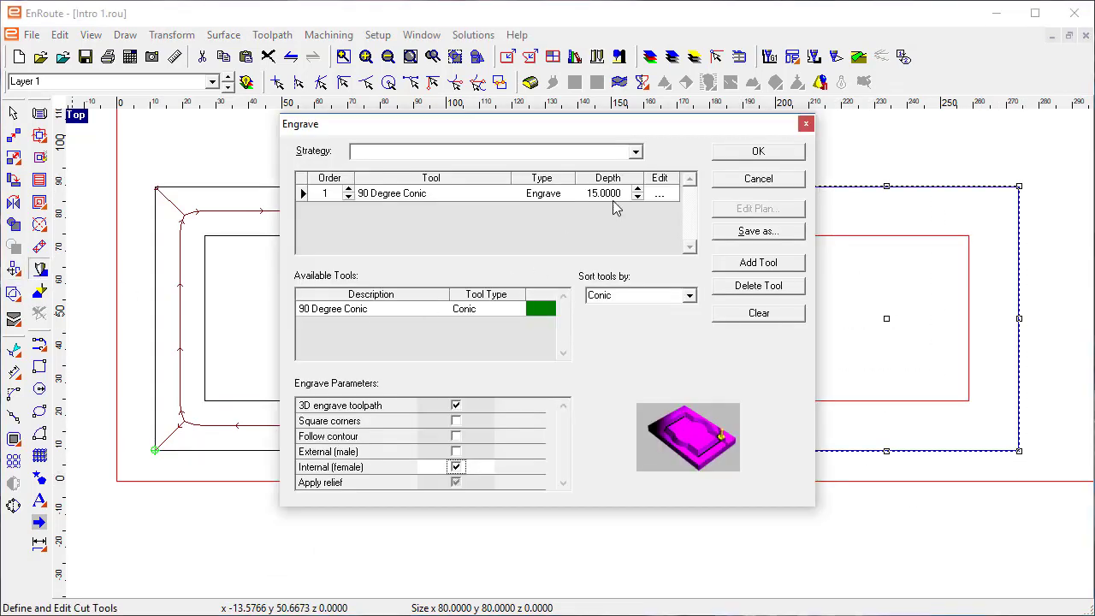
{"action": "left_click", "coordinate": [726, 154]}
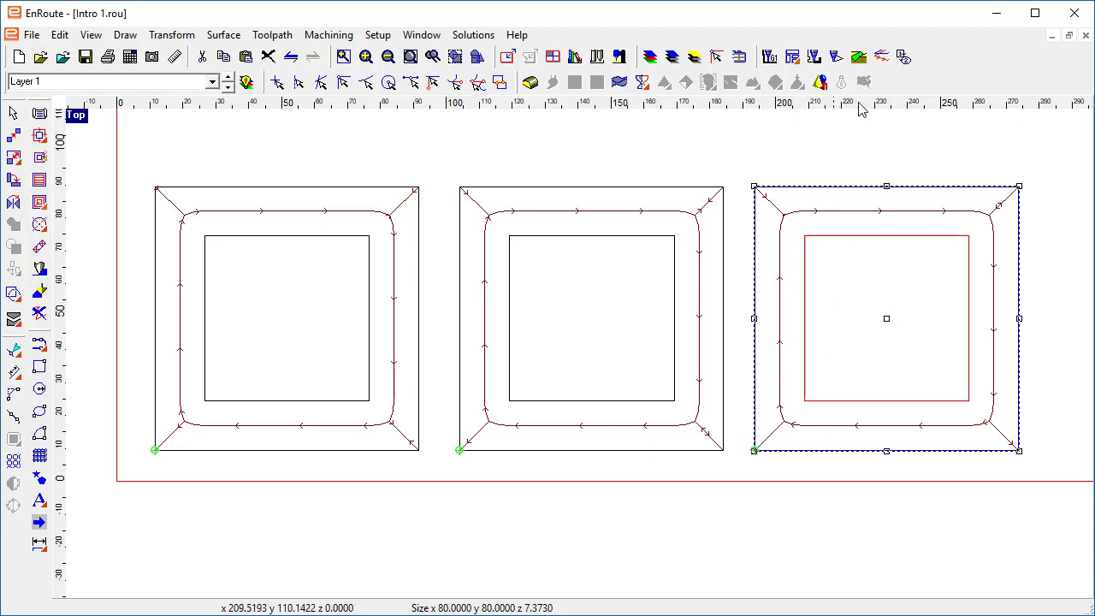
Step: Restore the 90 Degree Conic tool's angle to 45 degrees in the tool library
{"action": "left_click", "coordinate": [597, 56]}
{"action": "left_click", "coordinate": [390, 395]}
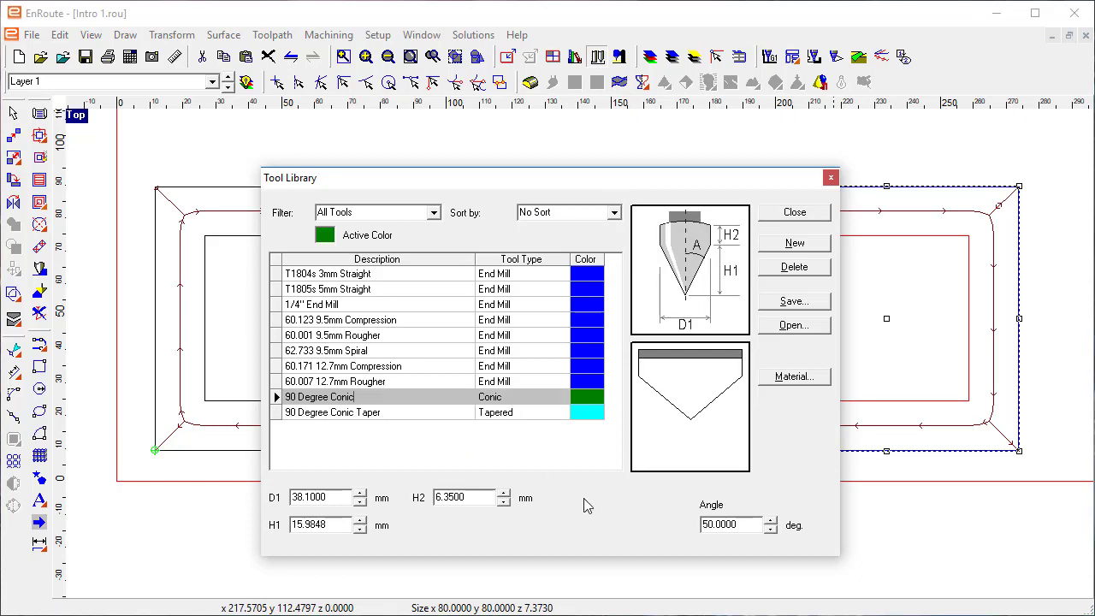
{"action": "left_click_drag", "start_coordinate": [740, 524], "coordinate": [647, 542]}
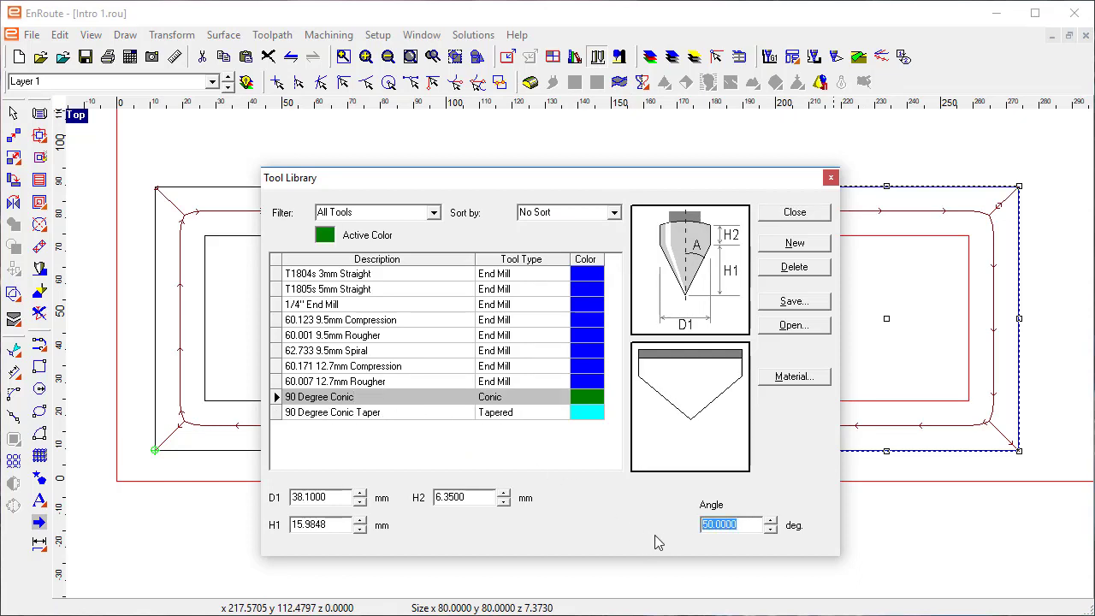
{"action": "type", "text": "45"}
{"action": "key", "text": "Tab"}
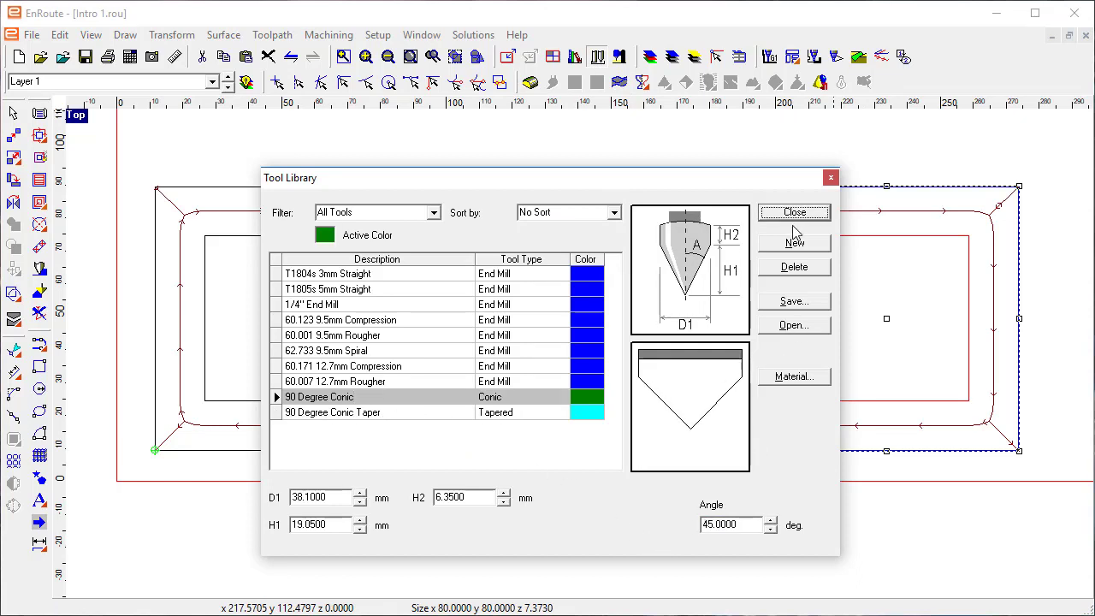
{"action": "left_click", "coordinate": [792, 214]}
Step: Draw a square-cornered rectangle about 278 by 97 mm around all three engraved pairs of squares
{"action": "left_click", "coordinate": [291, 513]}
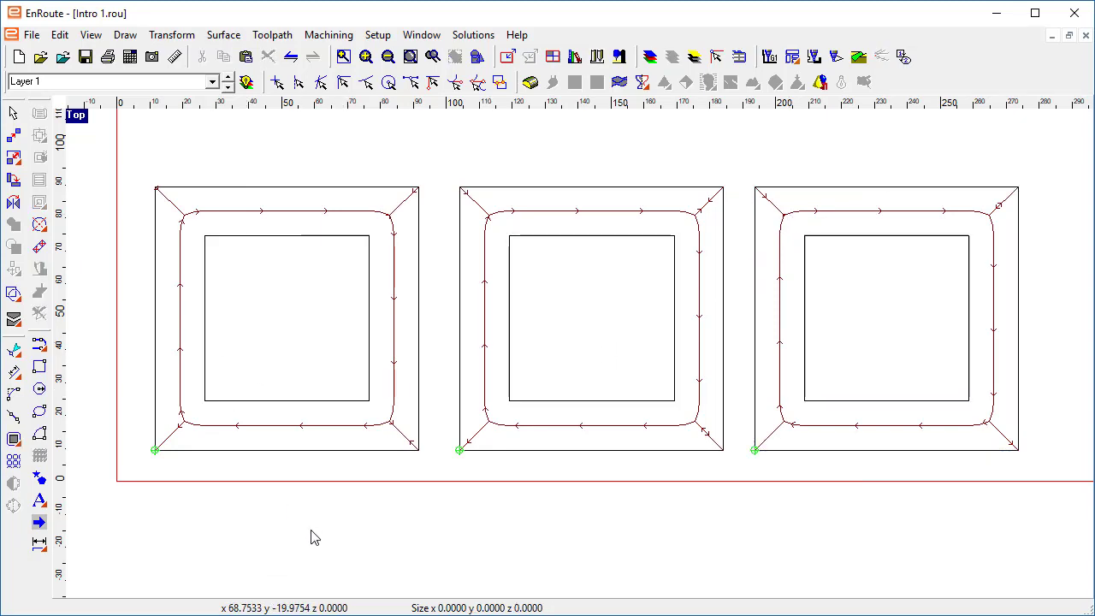
{"action": "left_click", "coordinate": [39, 367]}
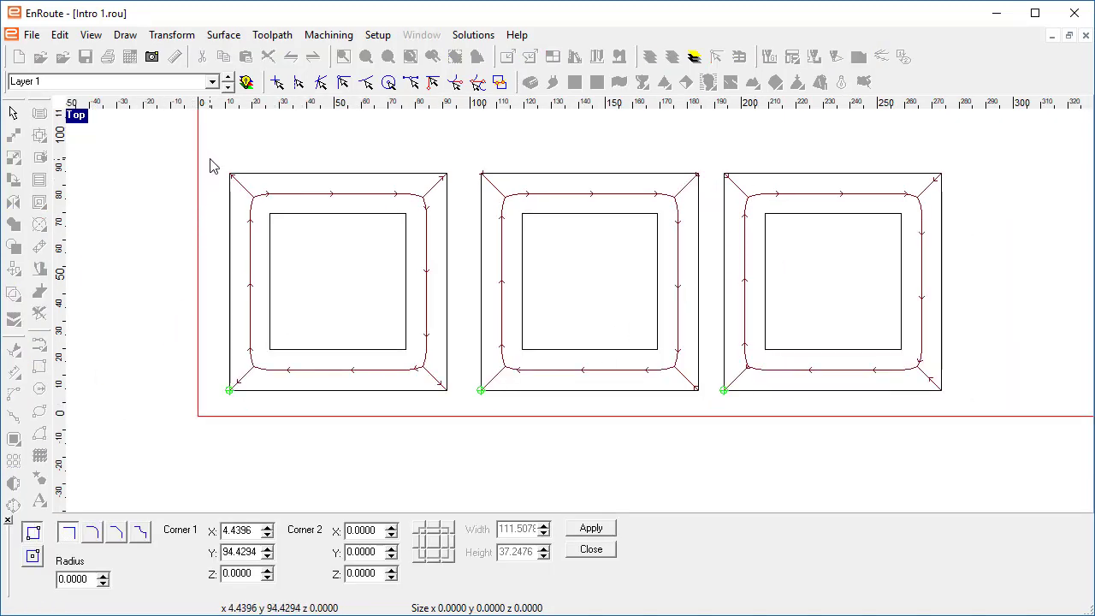
{"action": "left_click_drag", "start_coordinate": [212, 154], "coordinate": [967, 419]}
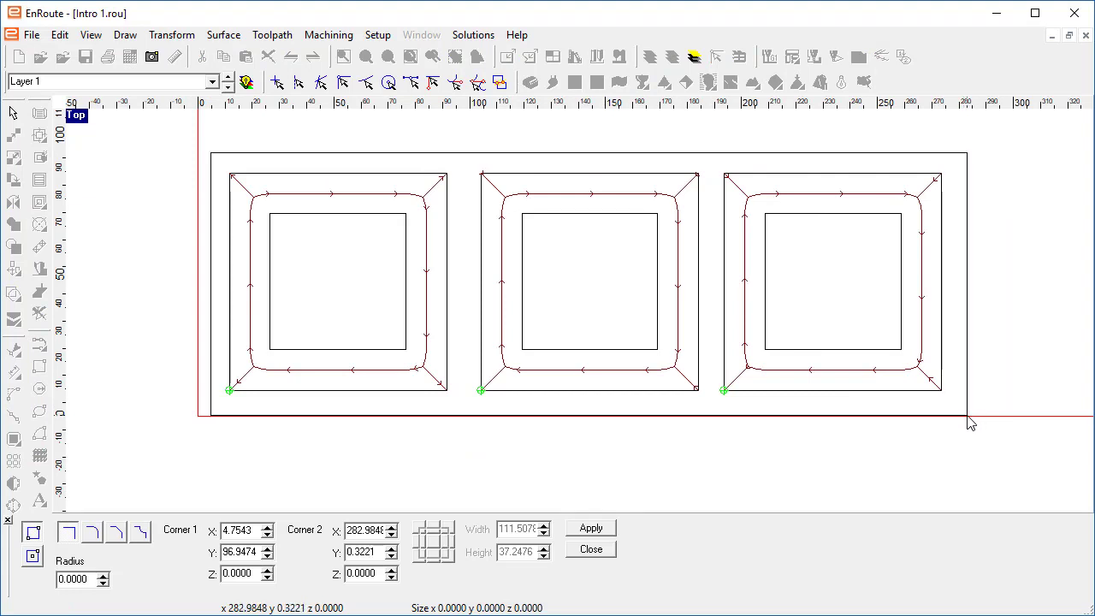
{"action": "left_click", "coordinate": [590, 550]}
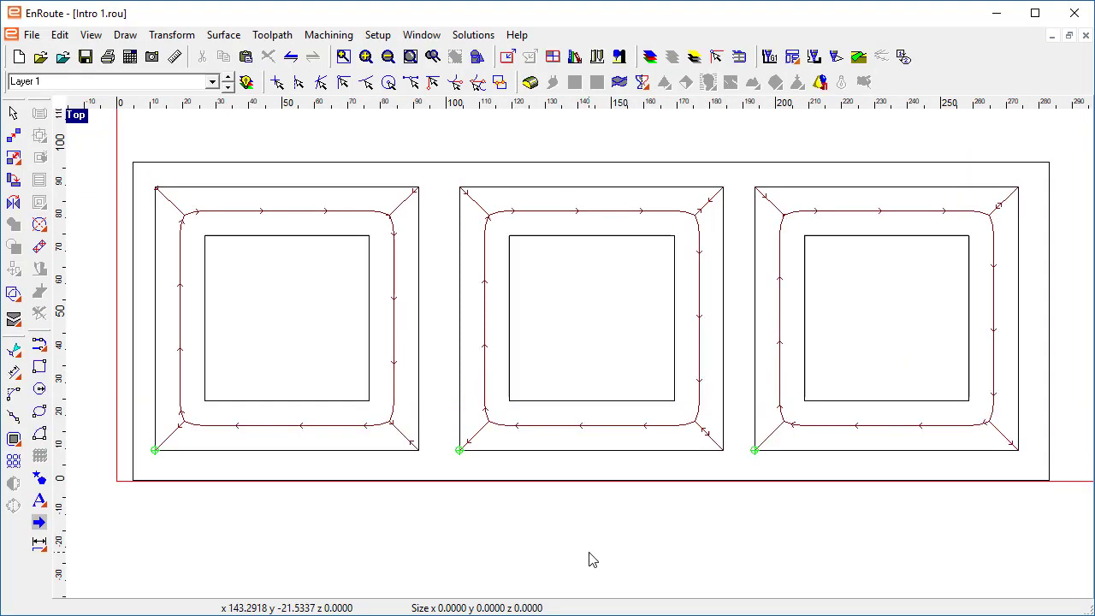
Step: Set up a toolpath simulation masked by the outer rectangle, using No Texture and orange as the selected cut color
{"action": "left_click", "coordinate": [573, 163]}
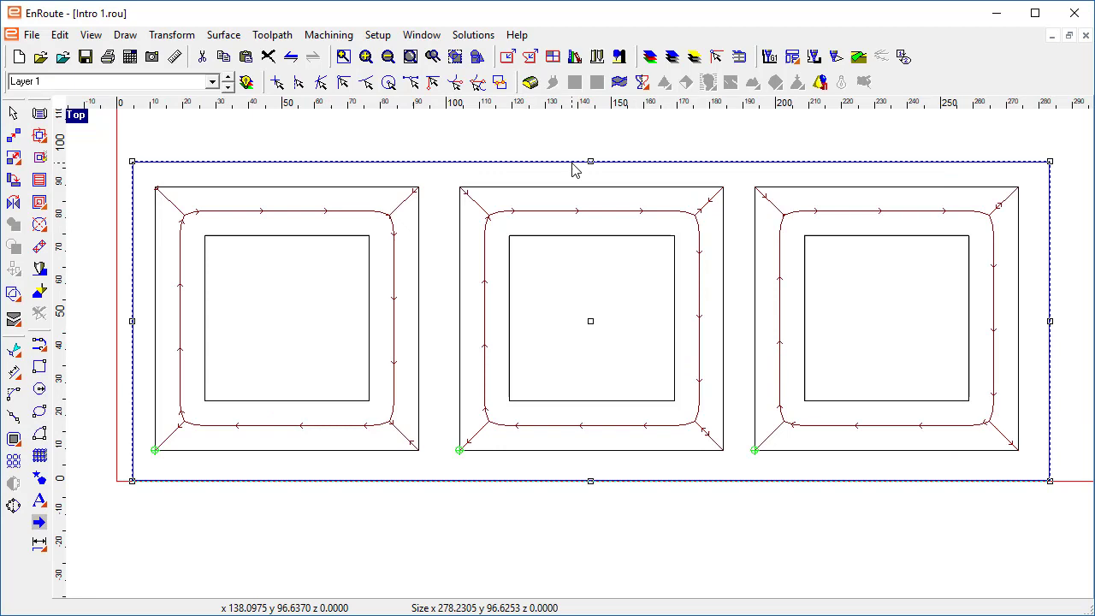
{"action": "left_click", "coordinate": [860, 67]}
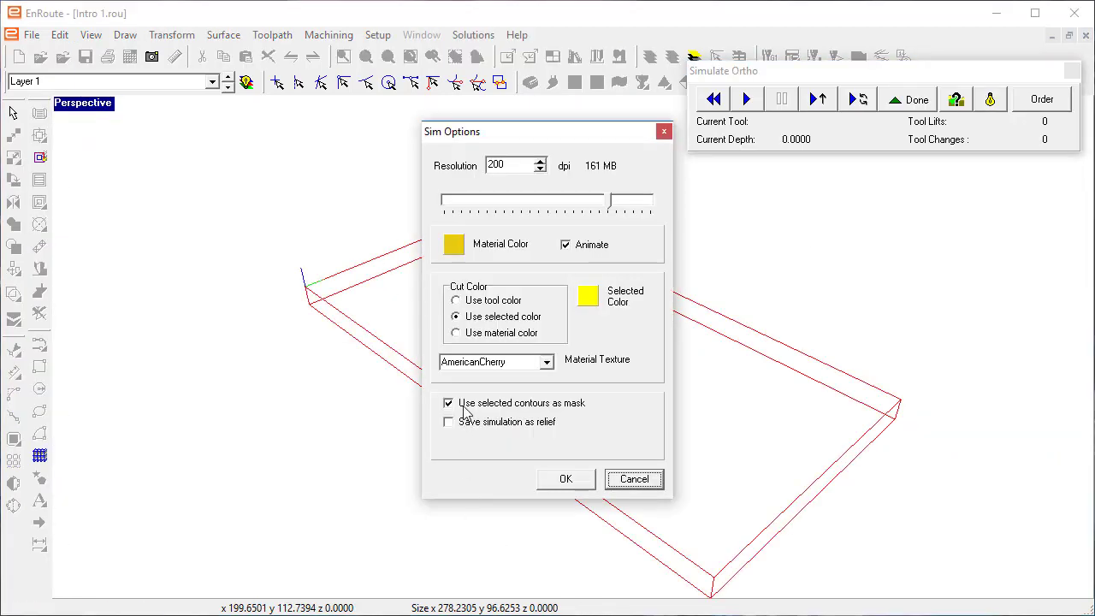
{"action": "left_click", "coordinate": [516, 367]}
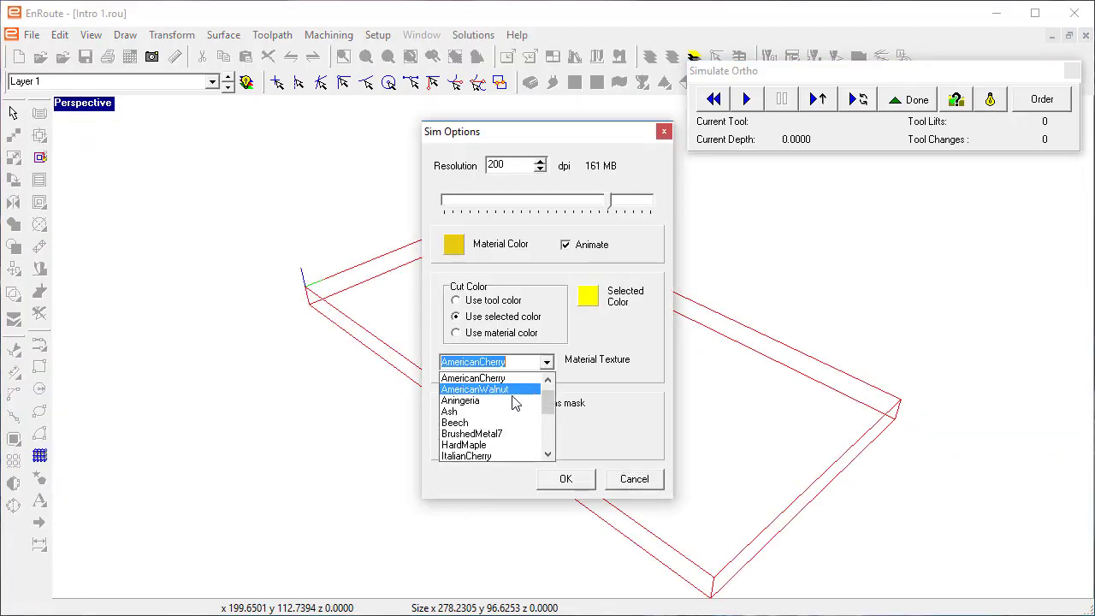
{"action": "left_click", "coordinate": [506, 377]}
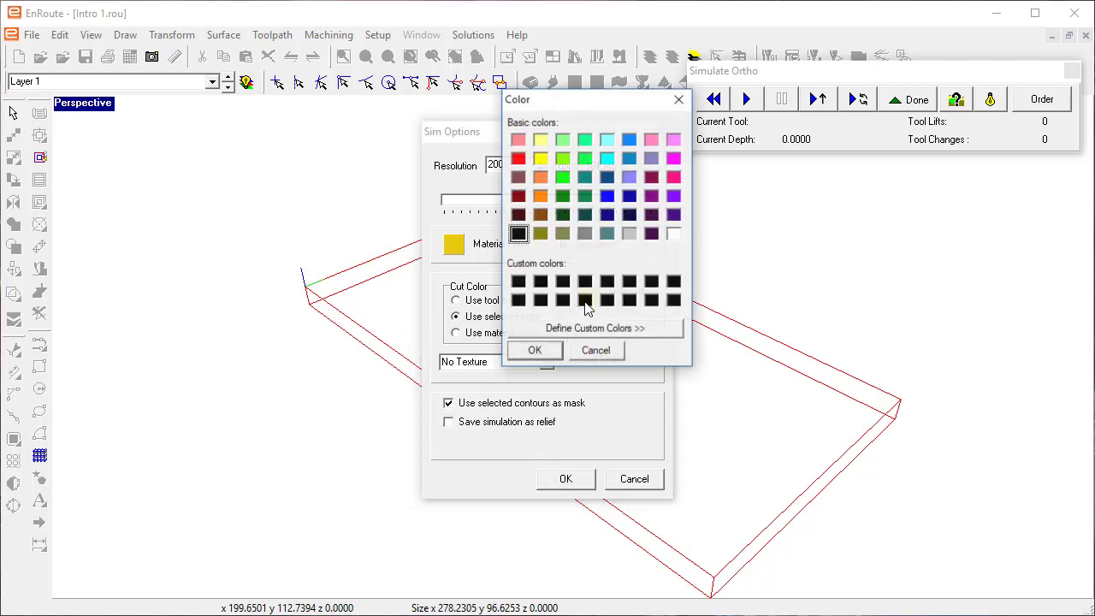
{"action": "left_click", "coordinate": [590, 300]}
{"action": "left_click", "coordinate": [540, 196]}
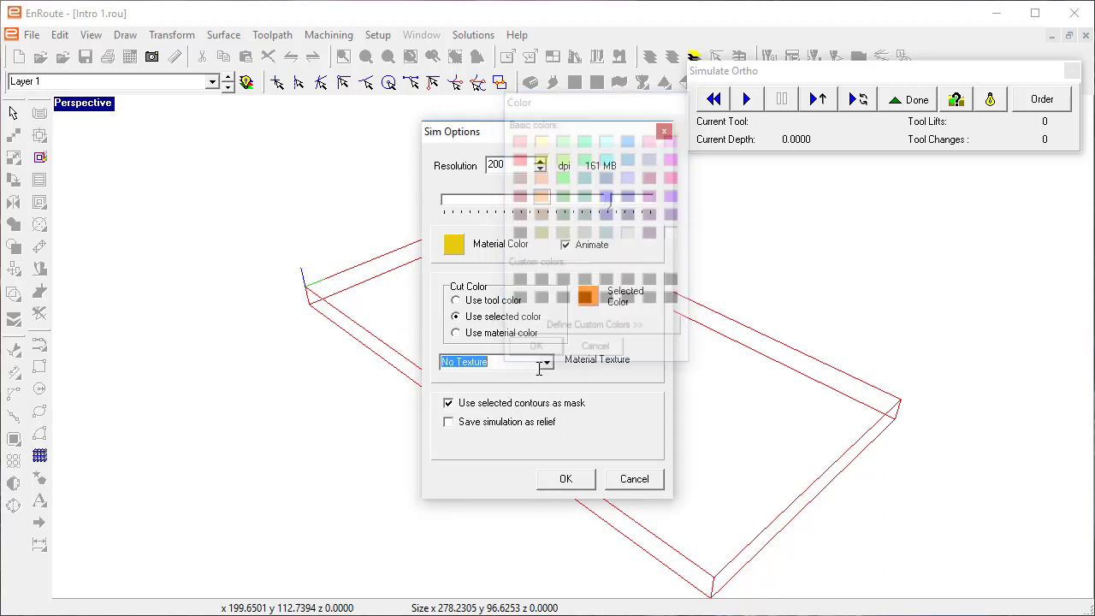
{"action": "left_click", "coordinate": [543, 356]}
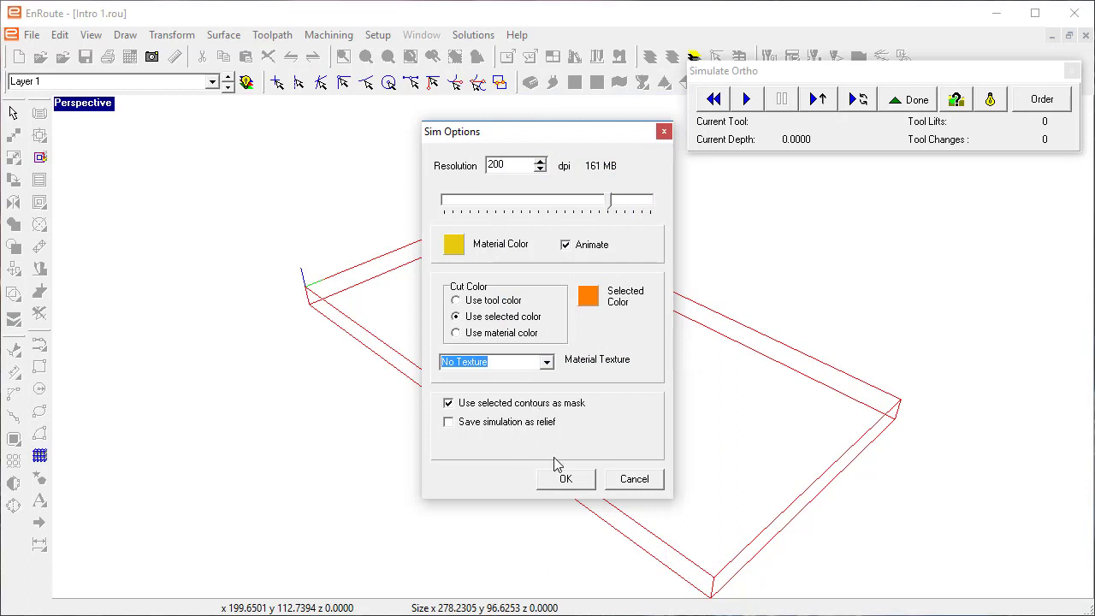
{"action": "left_click", "coordinate": [566, 479]}
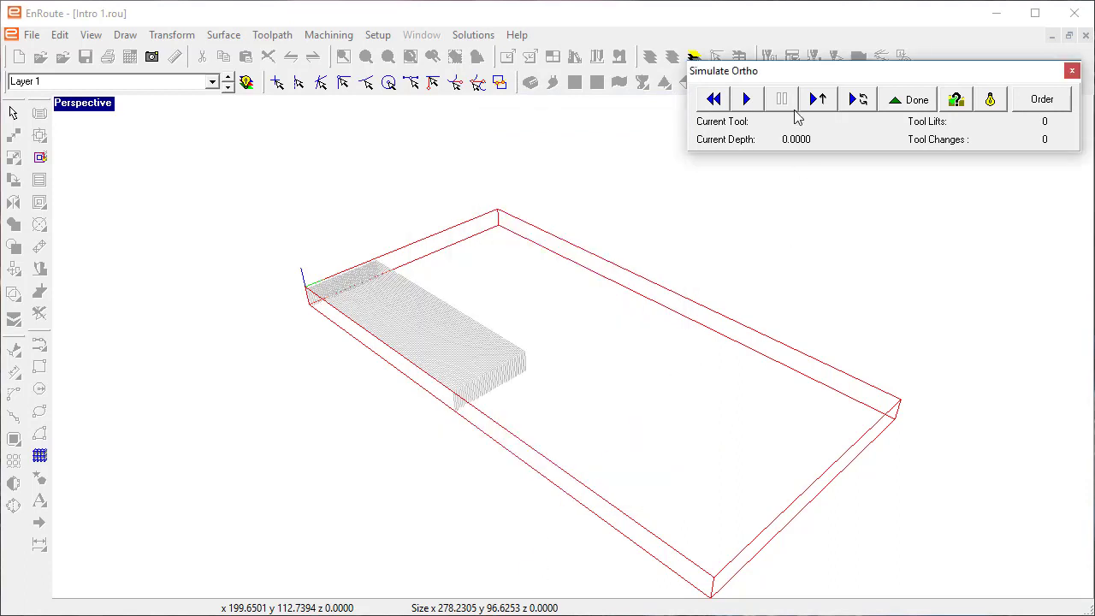
Step: Run the simulation of the three engraved square pairs and render the result shaded for a close view from above
{"action": "left_click", "coordinate": [746, 99]}
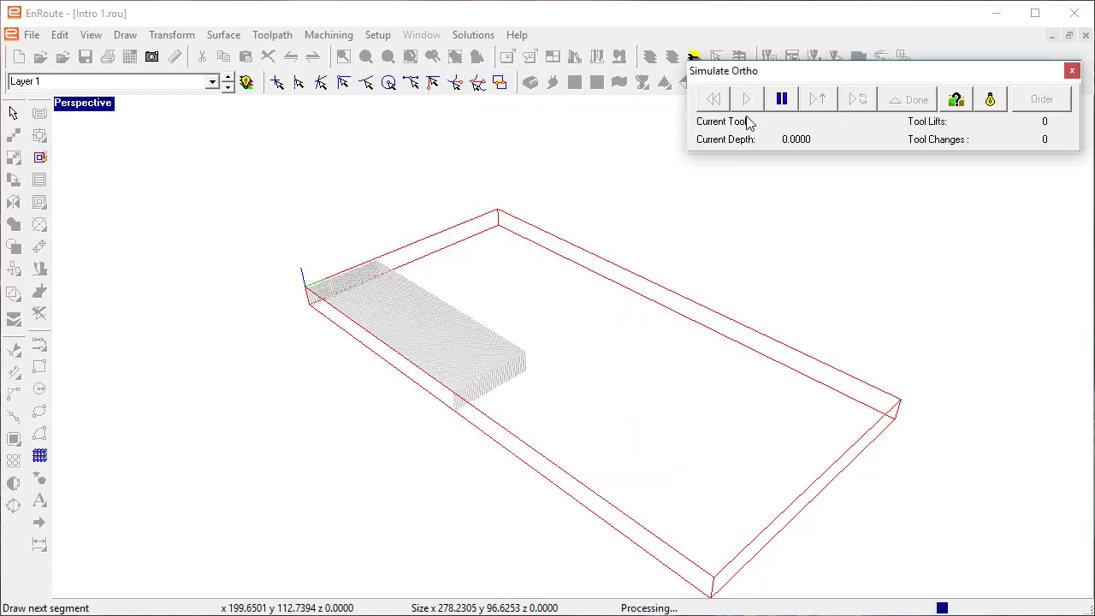
{"action": "left_click", "coordinate": [989, 99]}
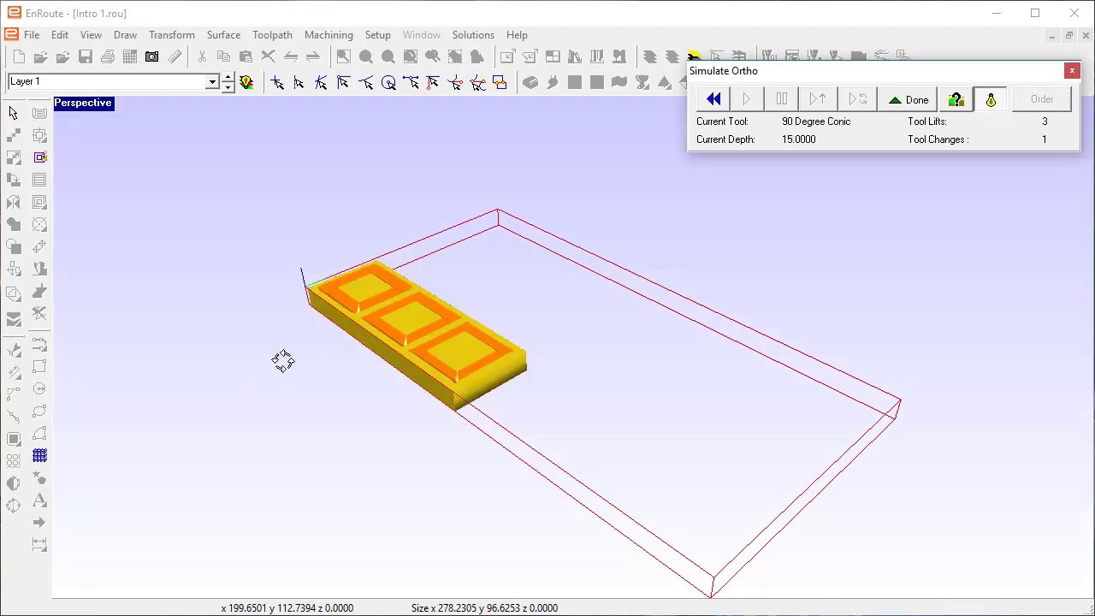
{"action": "left_click_drag", "start_coordinate": [283, 359], "coordinate": [465, 471]}
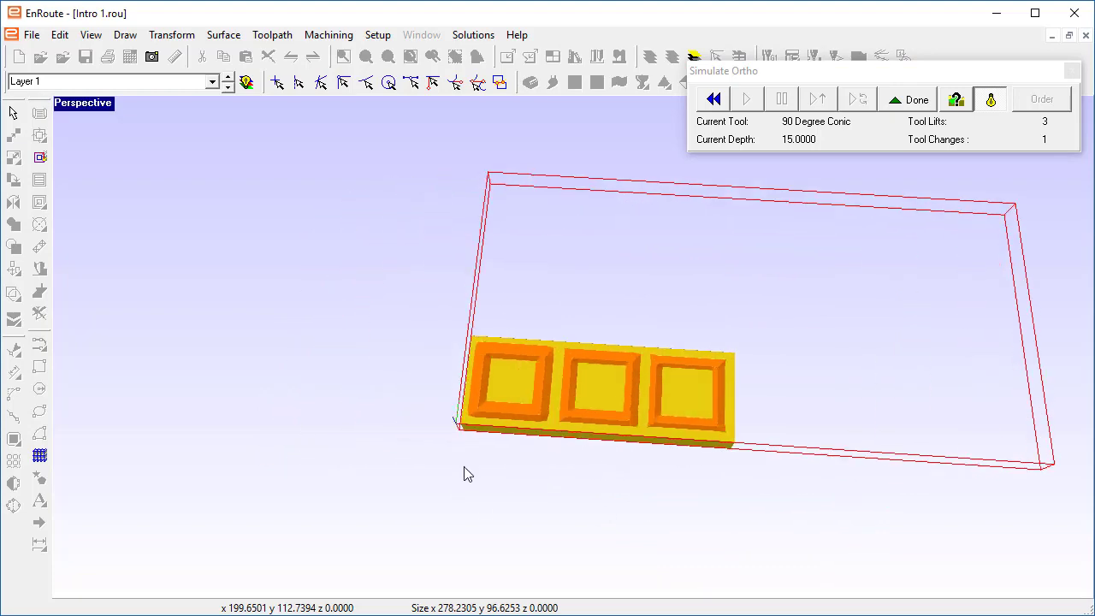
{"action": "scroll", "coordinate": [940, 437], "scroll_direction": "up", "scroll_amount": 3}
{"action": "scroll", "coordinate": [940, 437], "scroll_direction": "up", "scroll_amount": 3}
{"action": "left_click_drag", "start_coordinate": [784, 499], "coordinate": [631, 471]}
{"action": "scroll", "coordinate": [644, 485], "scroll_direction": "up", "scroll_amount": 3}
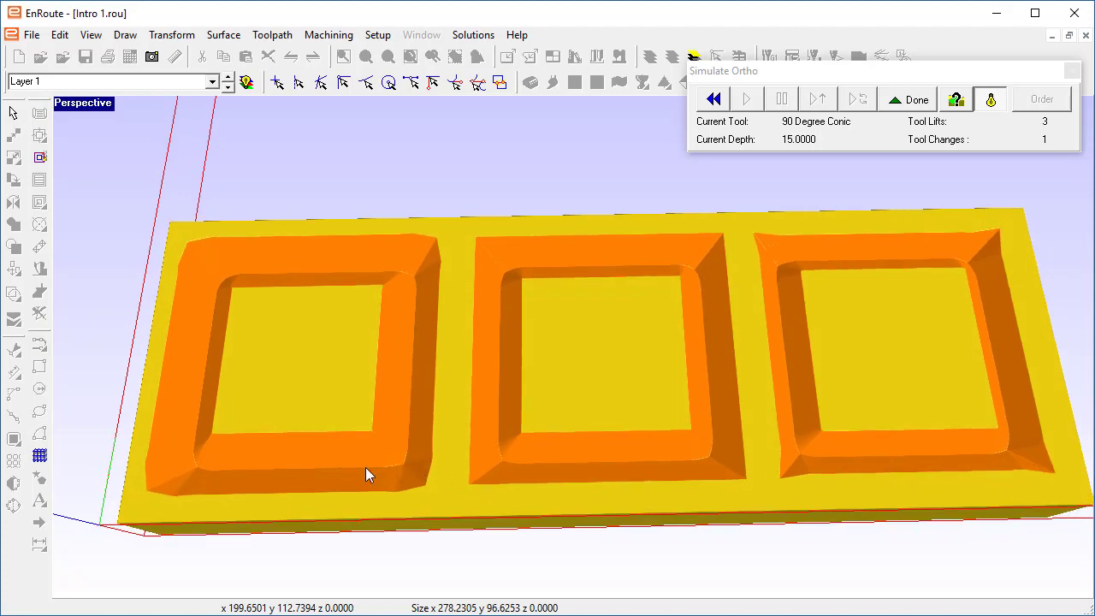
Step: Examine the corners of the three simulated engravings from several angles to compare the effect of the different tool angles
{"action": "left_click_drag", "start_coordinate": [367, 471], "coordinate": [740, 297]}
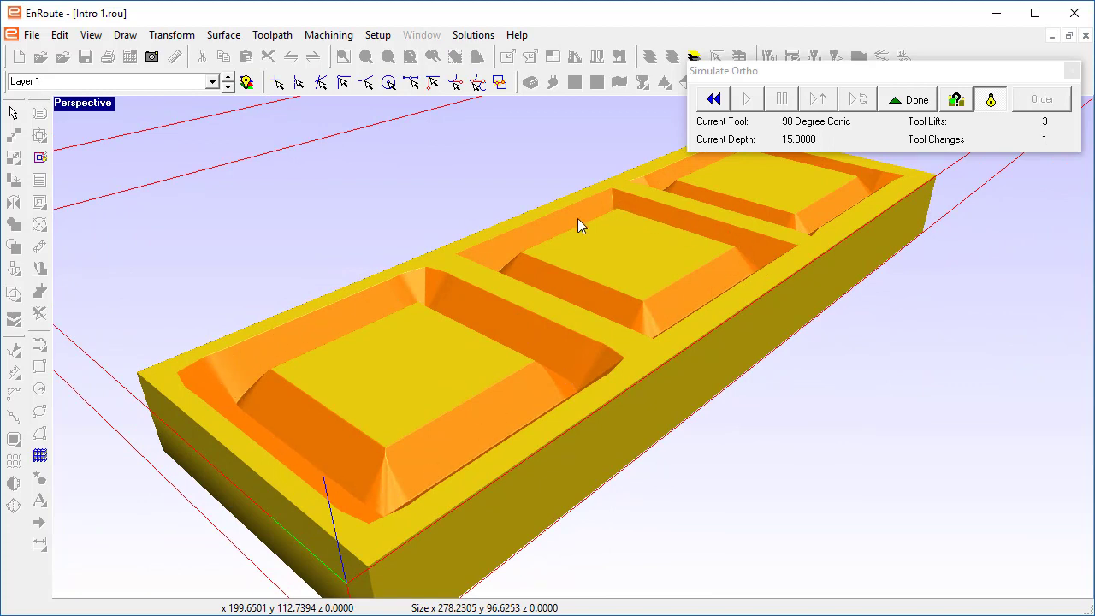
{"action": "mouse_move", "coordinate": [732, 280]}
{"action": "left_mouse_down"}
{"action": "mouse_move", "coordinate": [530, 366]}
{"action": "mouse_move", "coordinate": [773, 306]}
{"action": "left_mouse_up"}
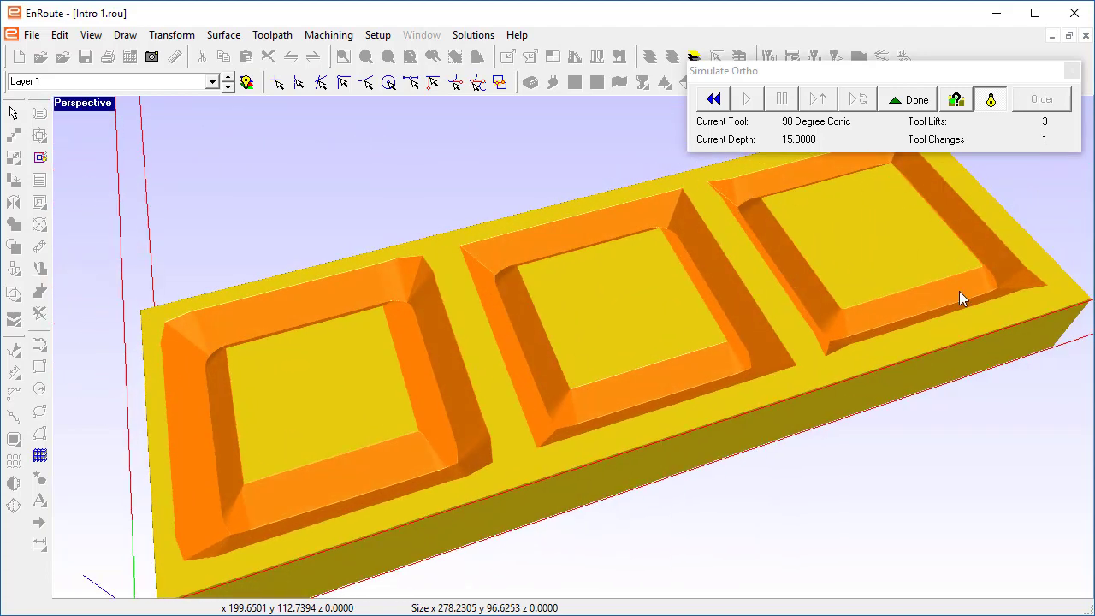
{"action": "left_click_drag", "start_coordinate": [959, 291], "coordinate": [504, 313]}
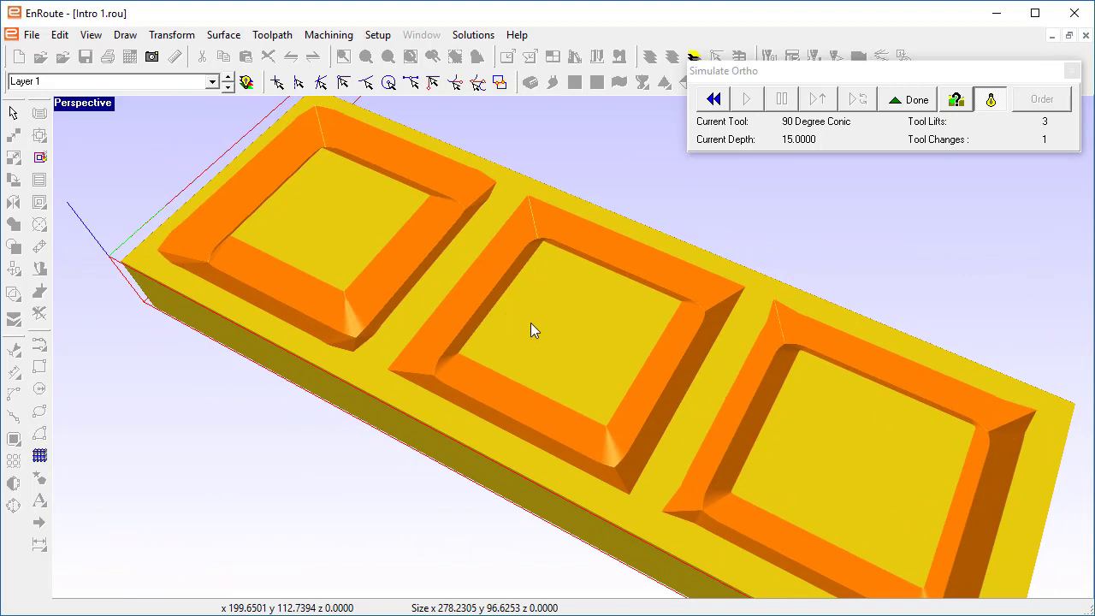
{"action": "left_click_drag", "start_coordinate": [436, 373], "coordinate": [713, 505]}
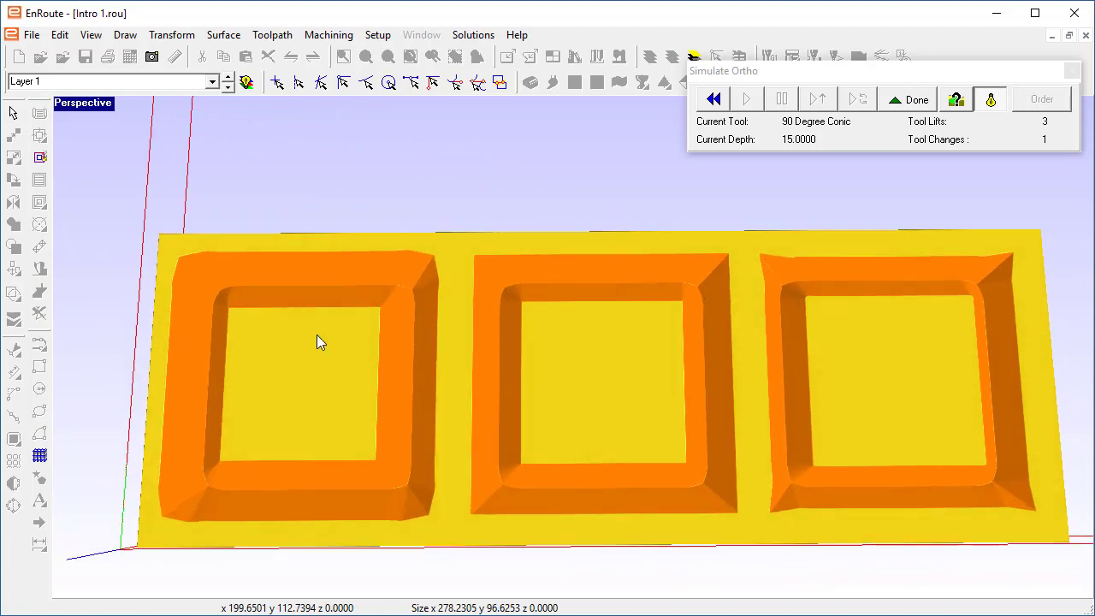
{"action": "scroll", "coordinate": [315, 323], "scroll_direction": "up", "scroll_amount": 2}
{"action": "middle_click_drag", "start_coordinate": [316, 323], "coordinate": [479, 374]}
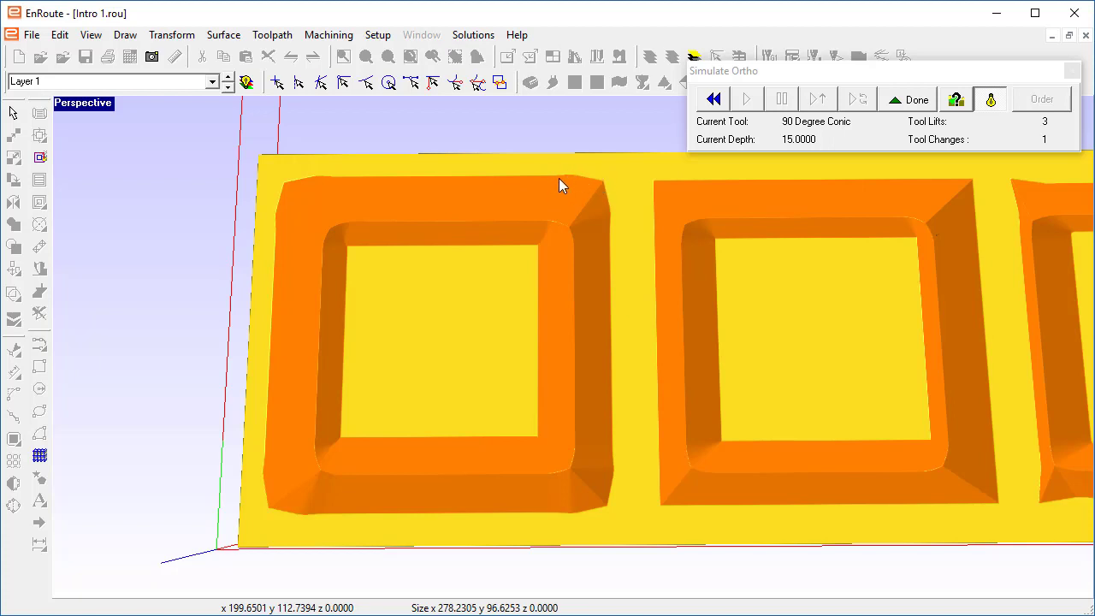
{"action": "middle_click_drag", "start_coordinate": [858, 344], "coordinate": [390, 370]}
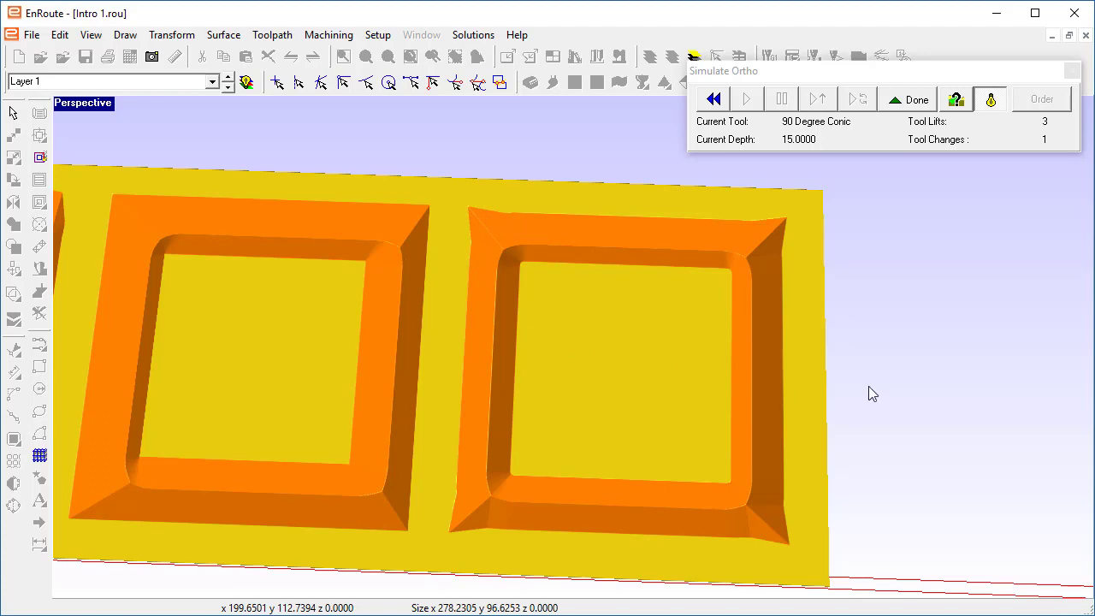
{"action": "scroll", "coordinate": [639, 399], "scroll_direction": "down", "scroll_amount": 3}
{"action": "middle_click_drag", "start_coordinate": [416, 416], "coordinate": [670, 372]}
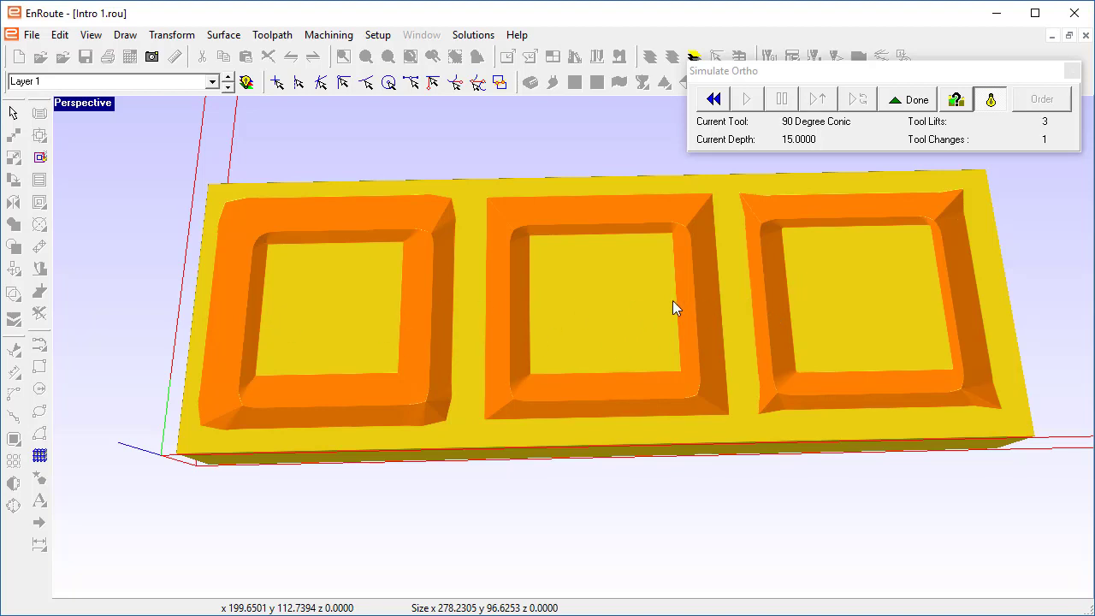
{"action": "scroll", "coordinate": [556, 365], "scroll_direction": "up", "scroll_amount": 5}
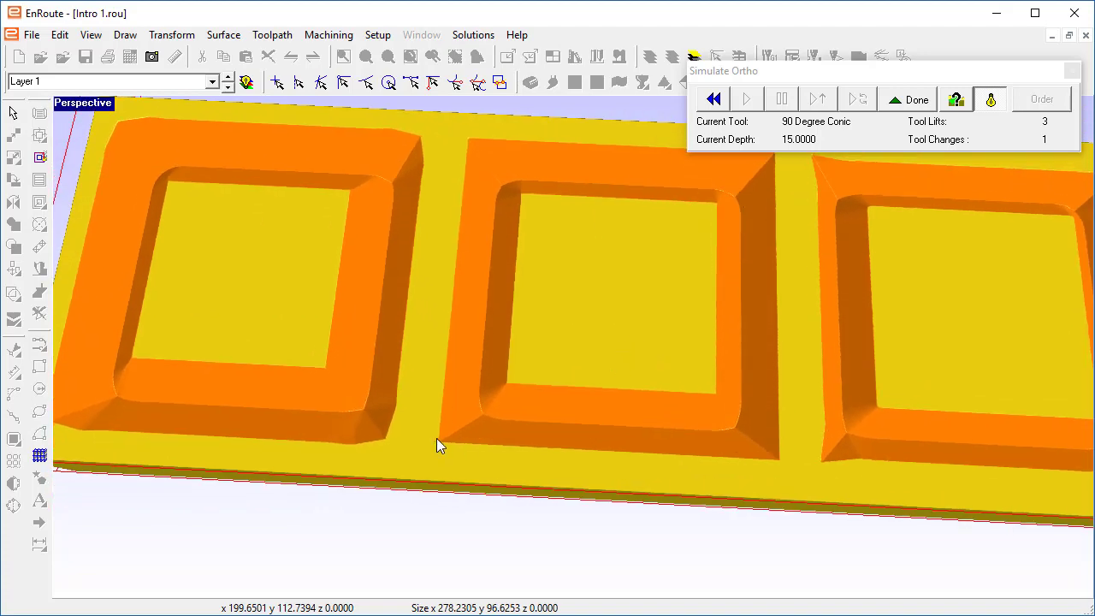
Step: Close the simulation and switch to the example calibrate 1.rou drawing
{"action": "left_click", "coordinate": [908, 106]}
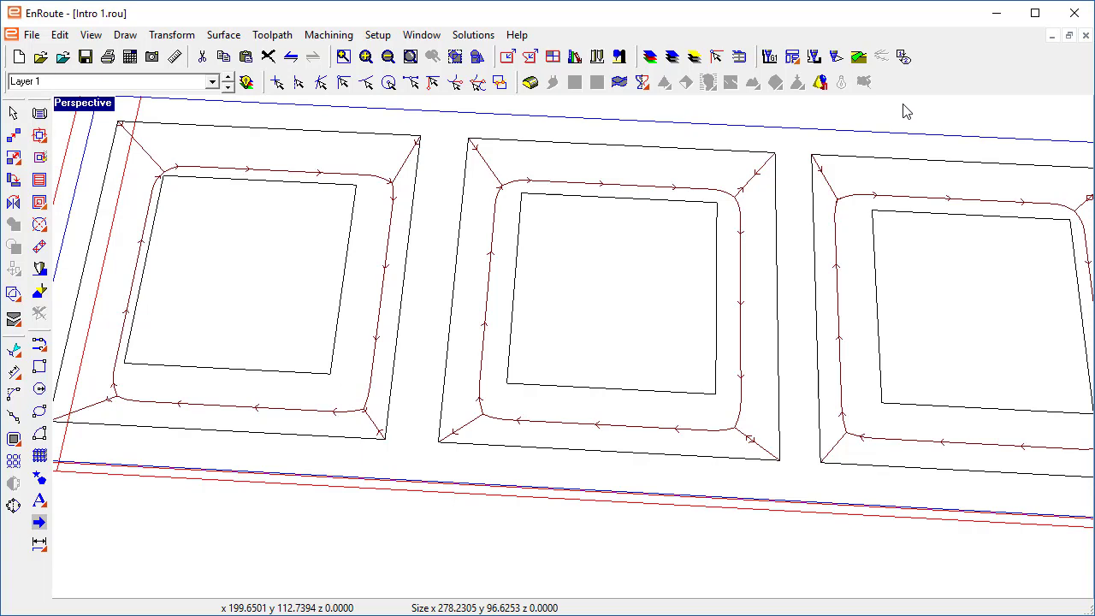
{"action": "left_click", "coordinate": [417, 38]}
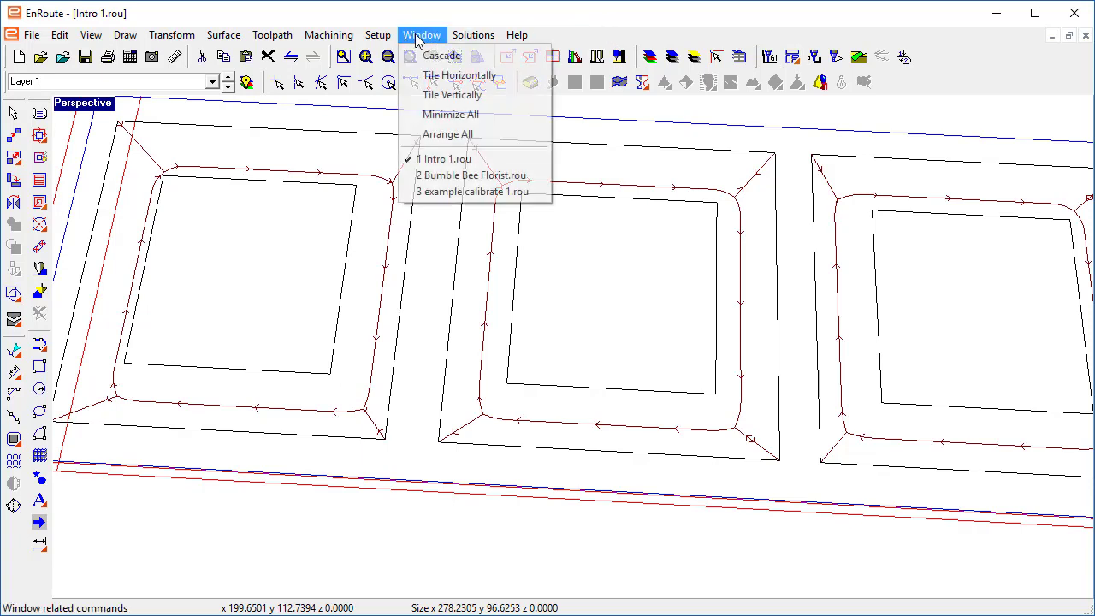
{"action": "left_click", "coordinate": [446, 192]}
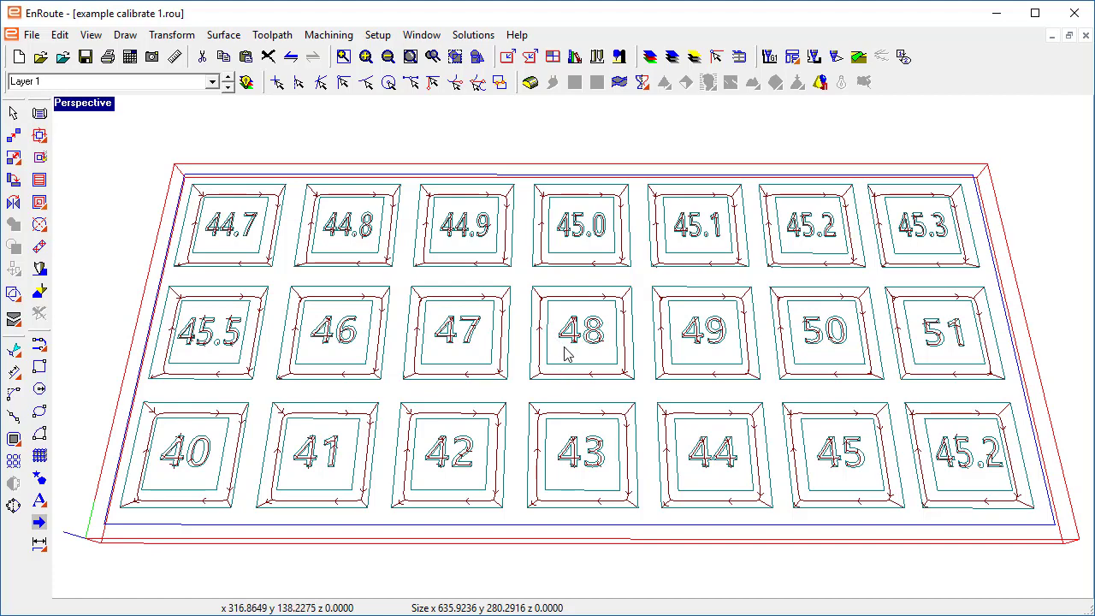
{"action": "mouse_move", "coordinate": [591, 367]}
{"action": "left_mouse_down"}
{"action": "mouse_move", "coordinate": [605, 374]}
{"action": "mouse_move", "coordinate": [599, 360]}
{"action": "left_mouse_up"}
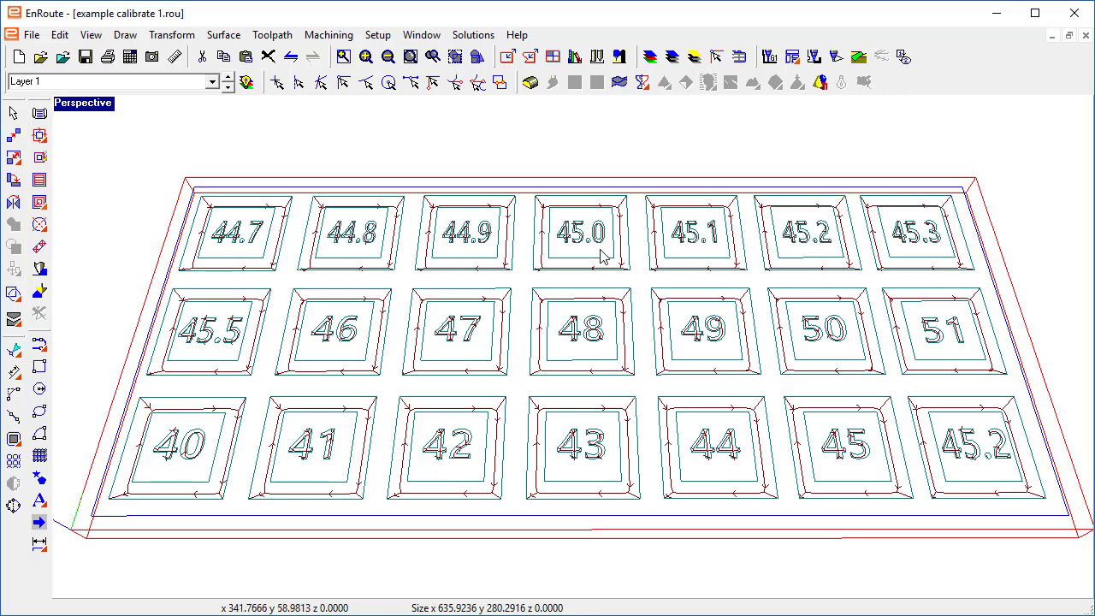
Step: Compare the 90 Degree Conic and 90 Degree Conic Taper definitions in the tool library
{"action": "left_click", "coordinate": [597, 57]}
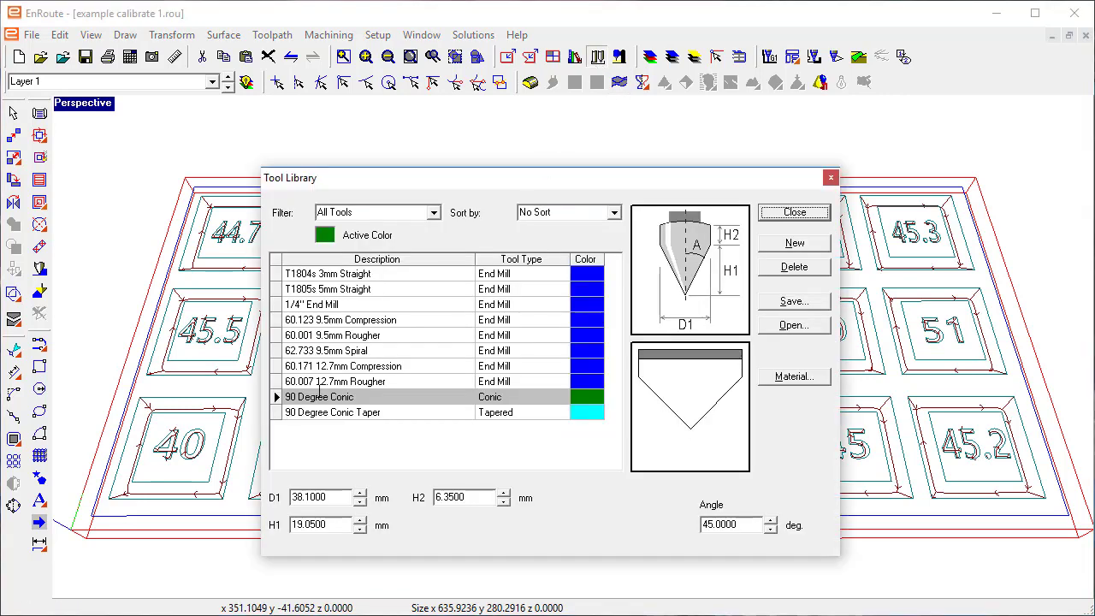
{"action": "left_click", "coordinate": [322, 413]}
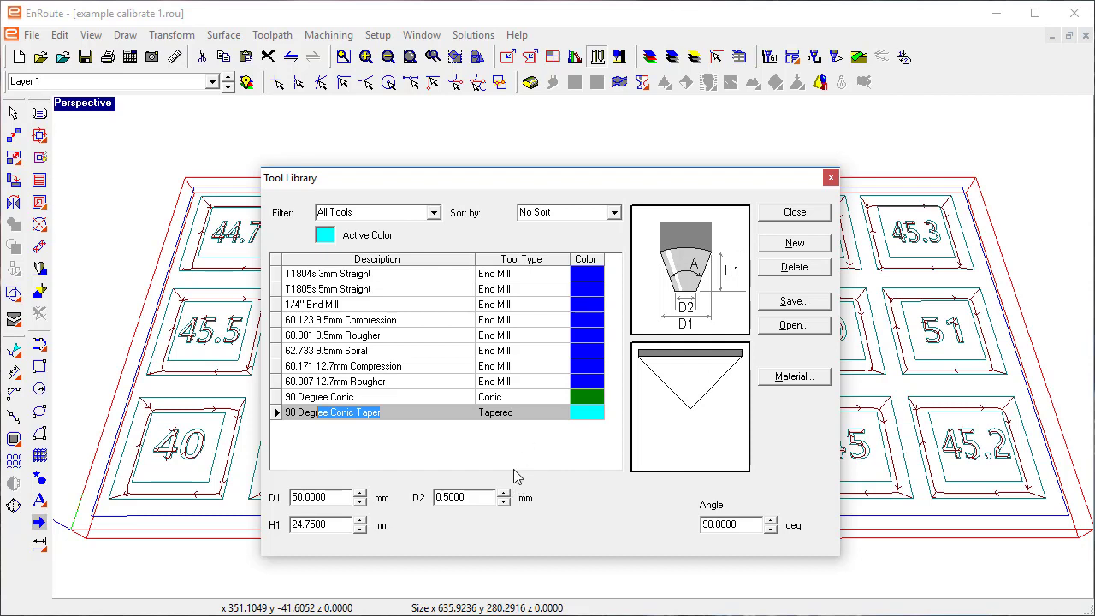
{"action": "left_click", "coordinate": [779, 219]}
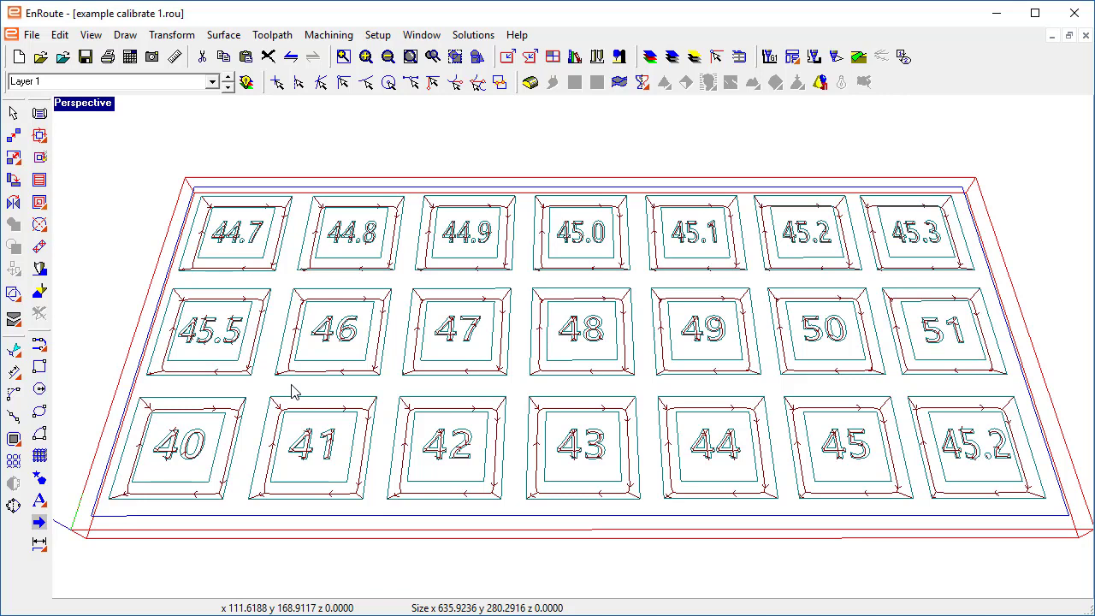
Step: Show the calibration layout in top view with its outer rectangle selected, and review the 90 Degree Conic Taper tool again
{"action": "key", "text": "Escape"}
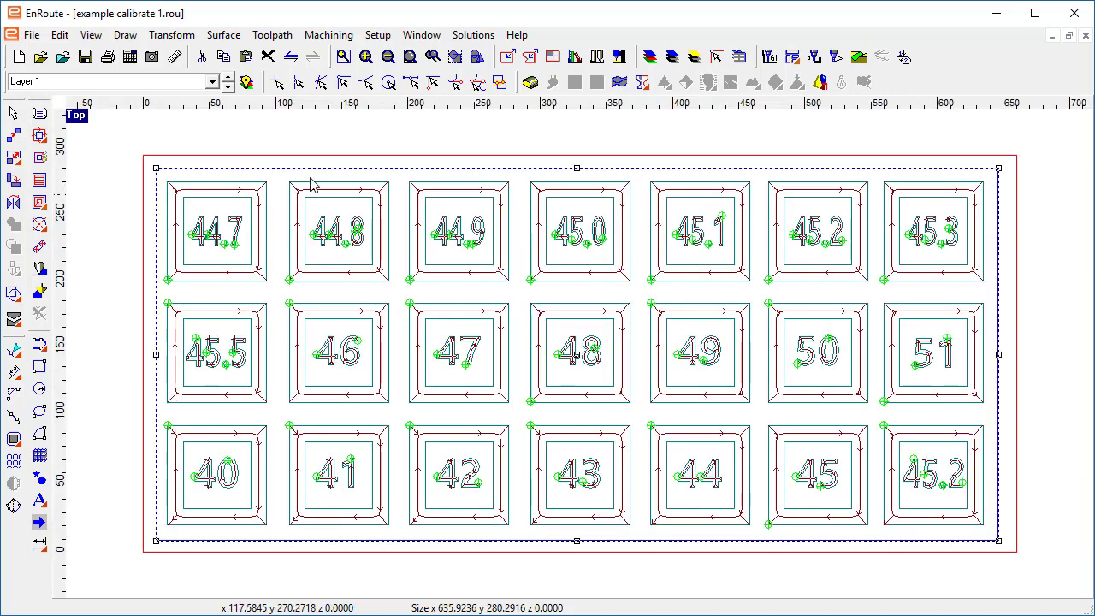
{"action": "left_click", "coordinate": [335, 157]}
{"action": "left_click", "coordinate": [479, 168]}
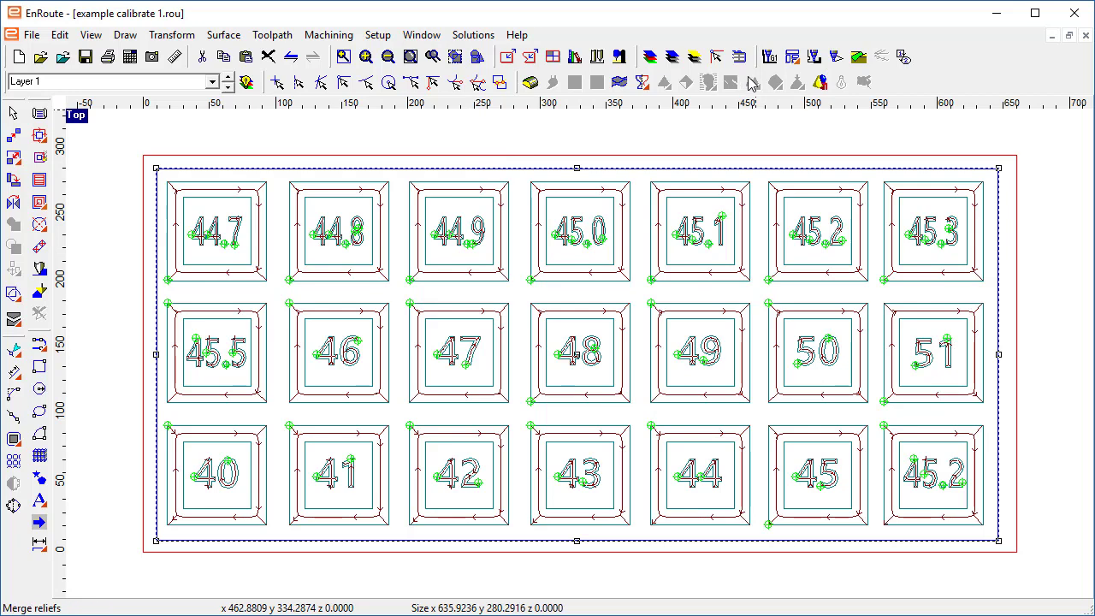
{"action": "left_click", "coordinate": [597, 56]}
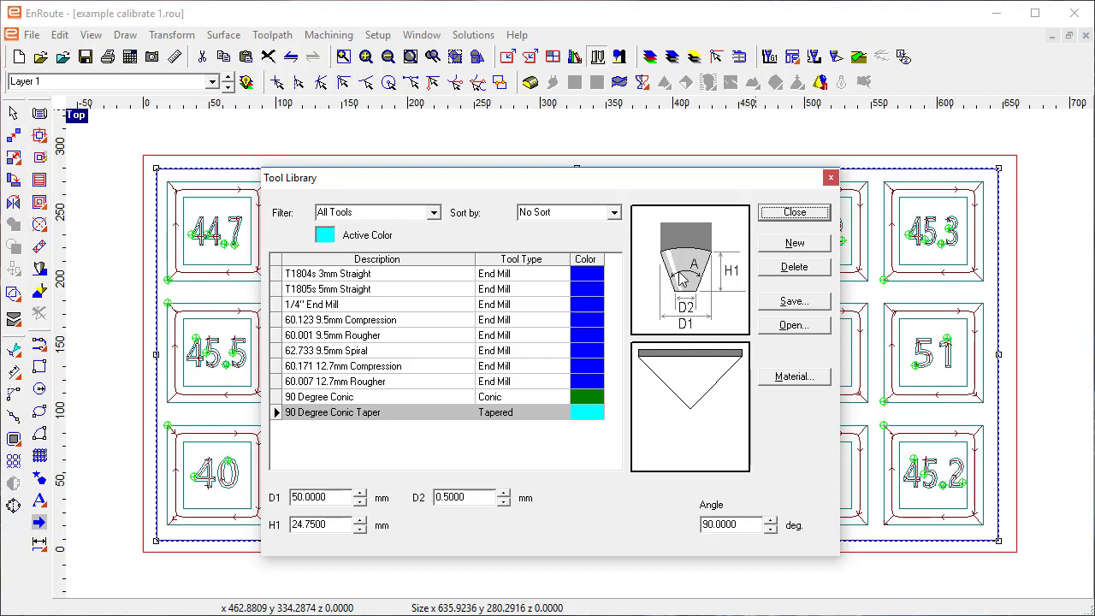
{"action": "left_click", "coordinate": [783, 216]}
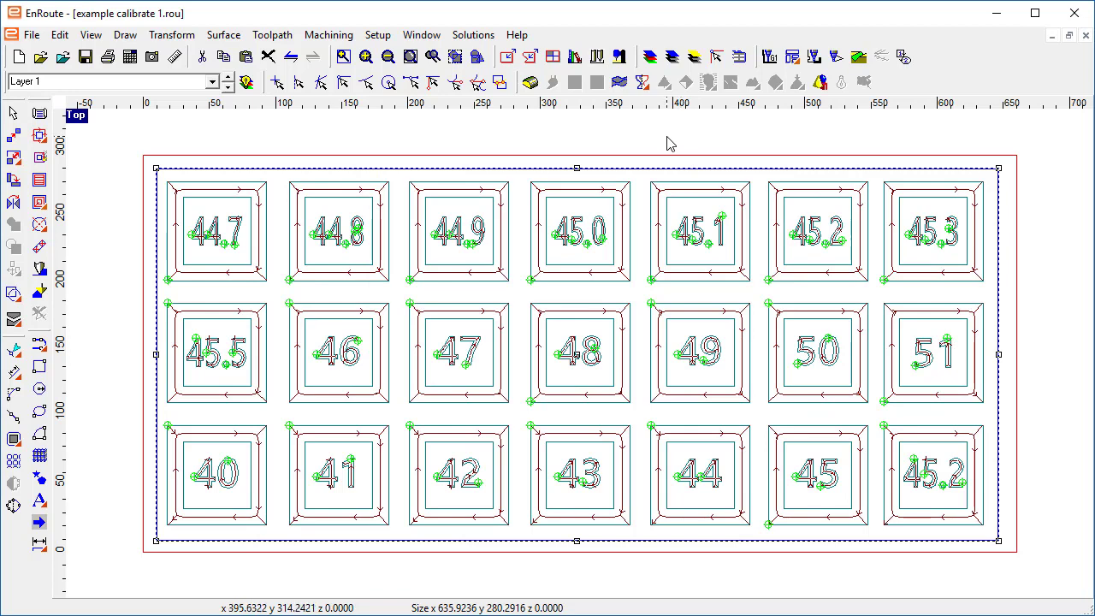
Step: Simulate the calibration layout's toolpaths with the existing simulation options
{"action": "left_click", "coordinate": [858, 57]}
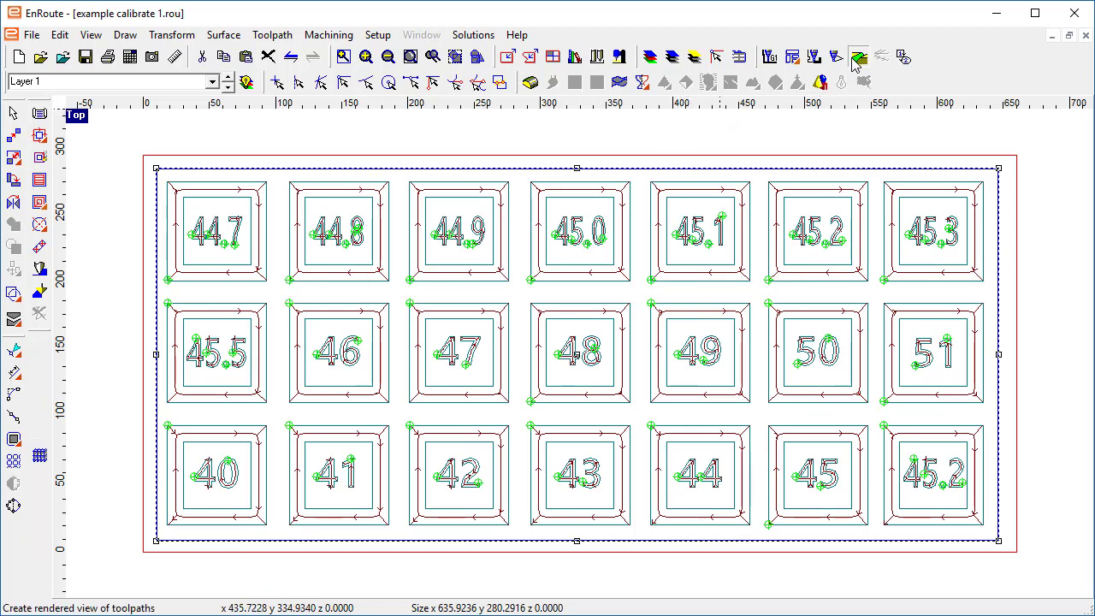
{"action": "left_click", "coordinate": [562, 479]}
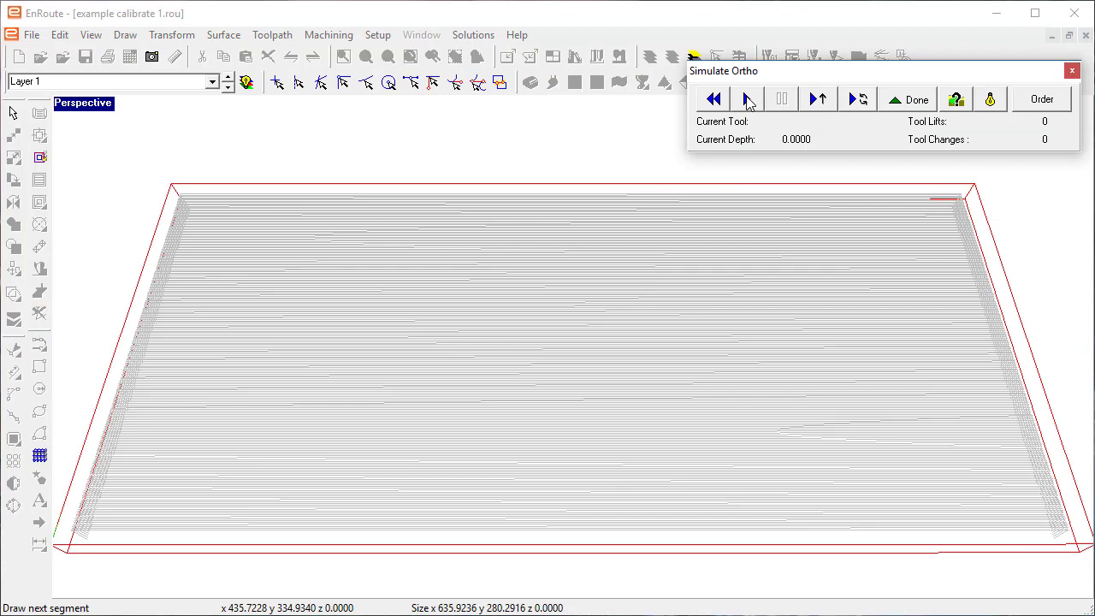
{"action": "left_click", "coordinate": [749, 101]}
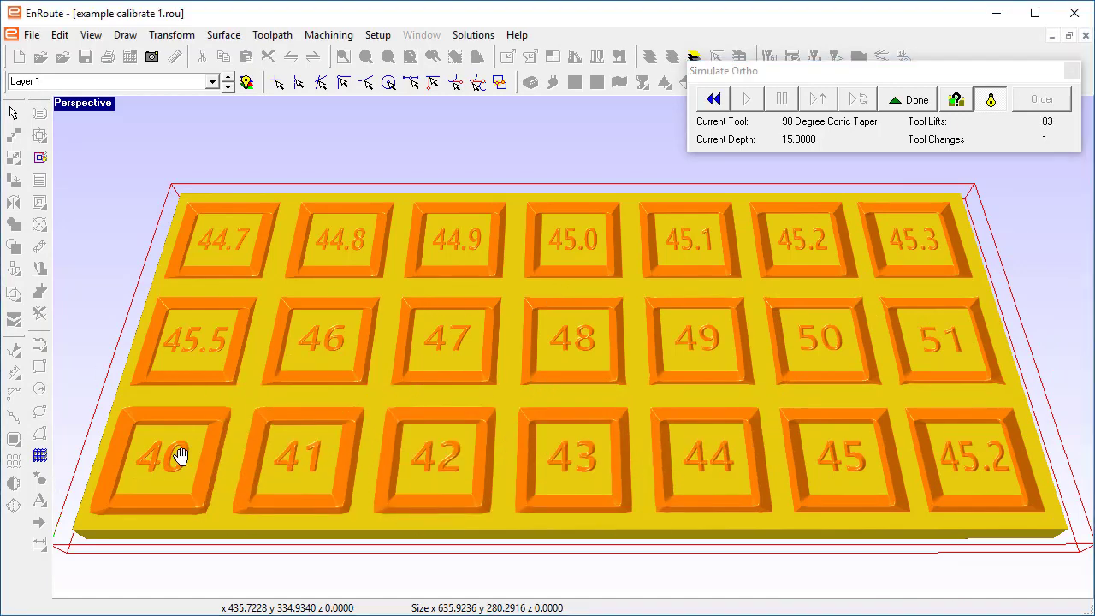
Step: Examine the corners of the simulated squares labelled 40 and 41 up close
{"action": "scroll", "coordinate": [179, 452], "scroll_direction": "up", "scroll_amount": 2}
{"action": "middle_click_drag", "start_coordinate": [179, 452], "coordinate": [308, 378]}
{"action": "scroll", "coordinate": [633, 334], "scroll_direction": "up", "scroll_amount": 3}
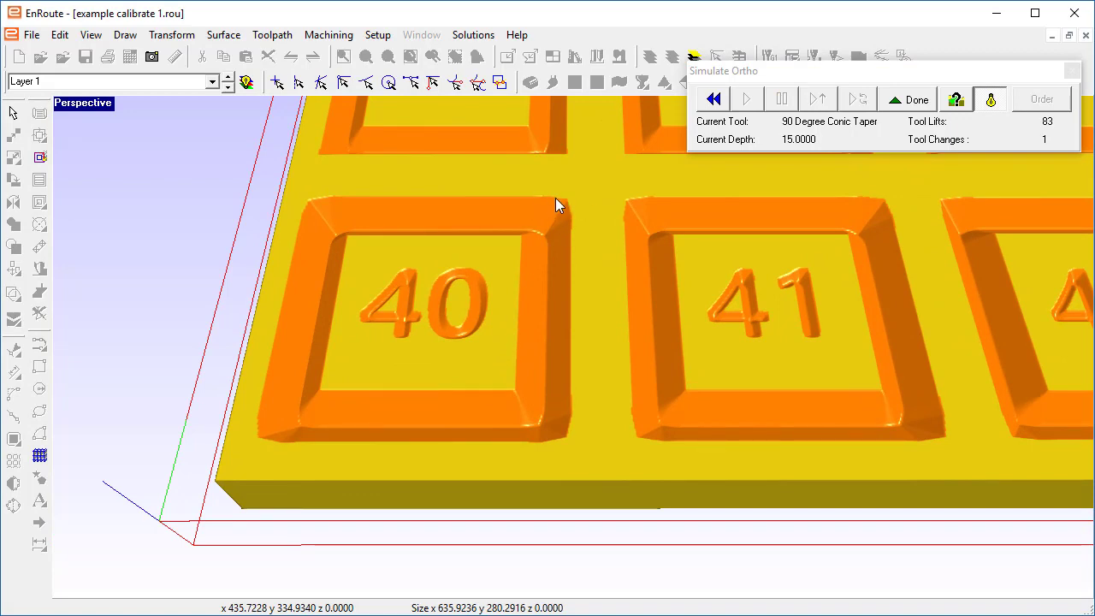
{"action": "scroll", "coordinate": [880, 301], "scroll_direction": "down", "scroll_amount": 3}
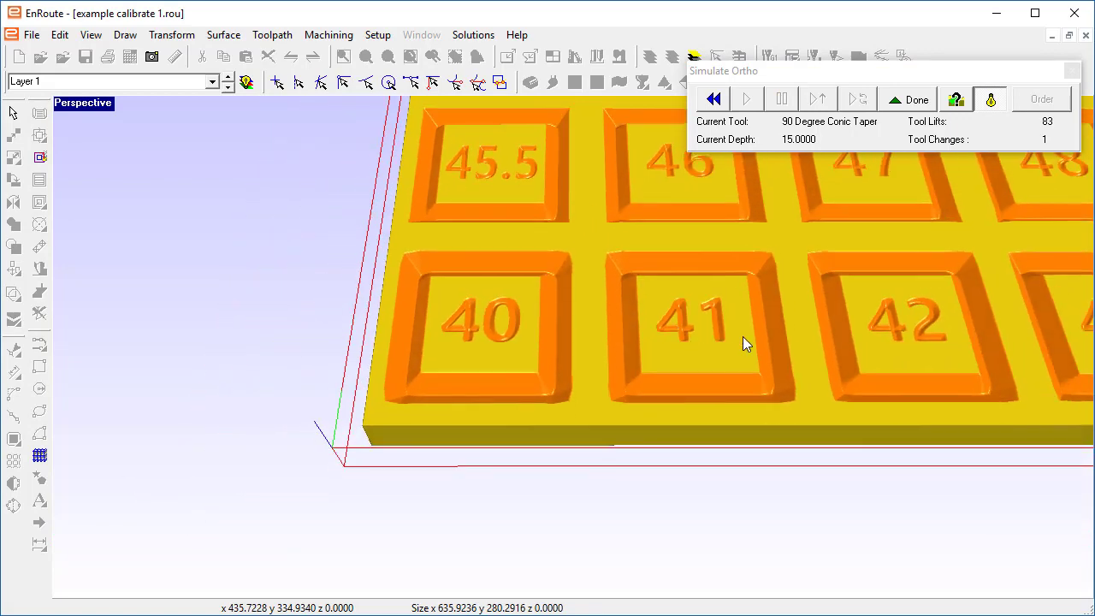
Step: Compare the corners of the simulated squares labelled 44 and 45 up close, then from a steeper angle
{"action": "middle_click_drag", "start_coordinate": [850, 354], "coordinate": [496, 385]}
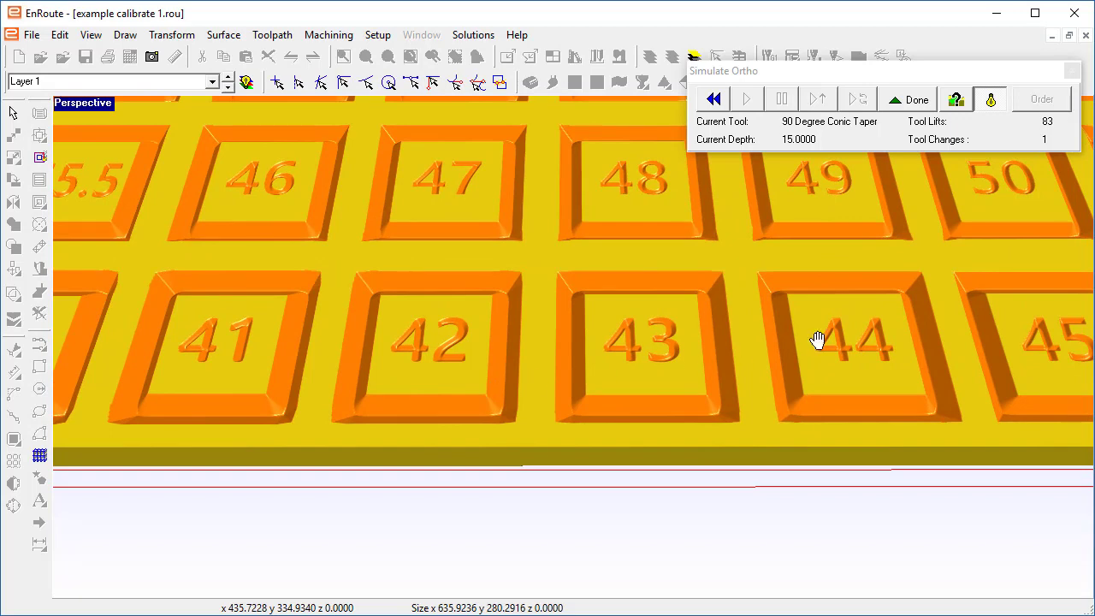
{"action": "middle_click_drag", "start_coordinate": [818, 337], "coordinate": [473, 364]}
{"action": "scroll", "coordinate": [635, 359], "scroll_direction": "up", "scroll_amount": 5}
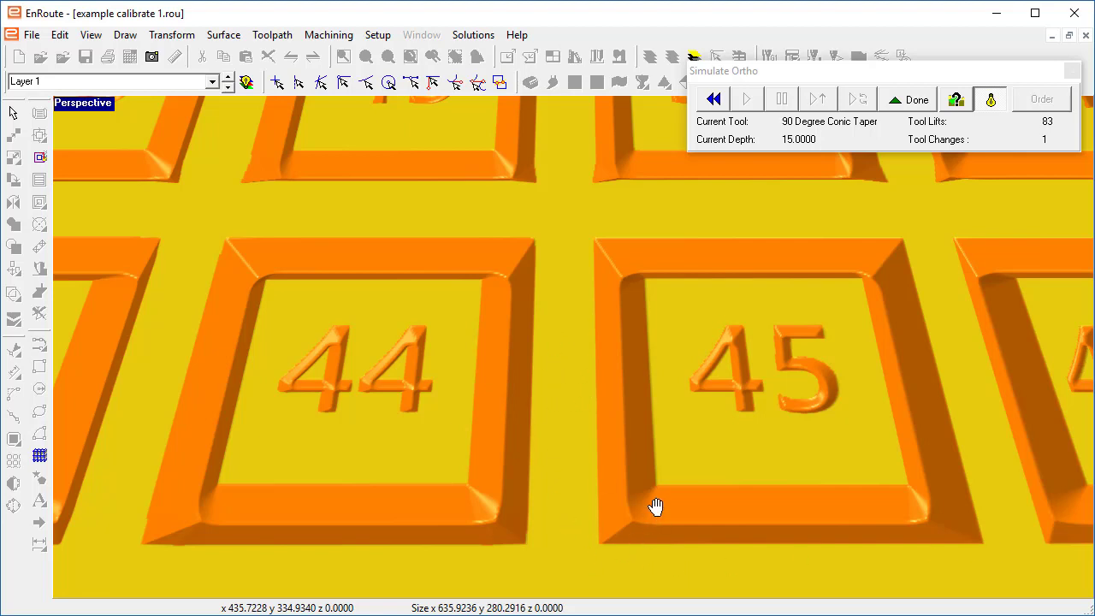
{"action": "middle_click_drag", "start_coordinate": [655, 506], "coordinate": [641, 439]}
{"action": "scroll", "coordinate": [682, 397], "scroll_direction": "up", "scroll_amount": 3}
{"action": "scroll", "coordinate": [683, 397], "scroll_direction": "up", "scroll_amount": 2}
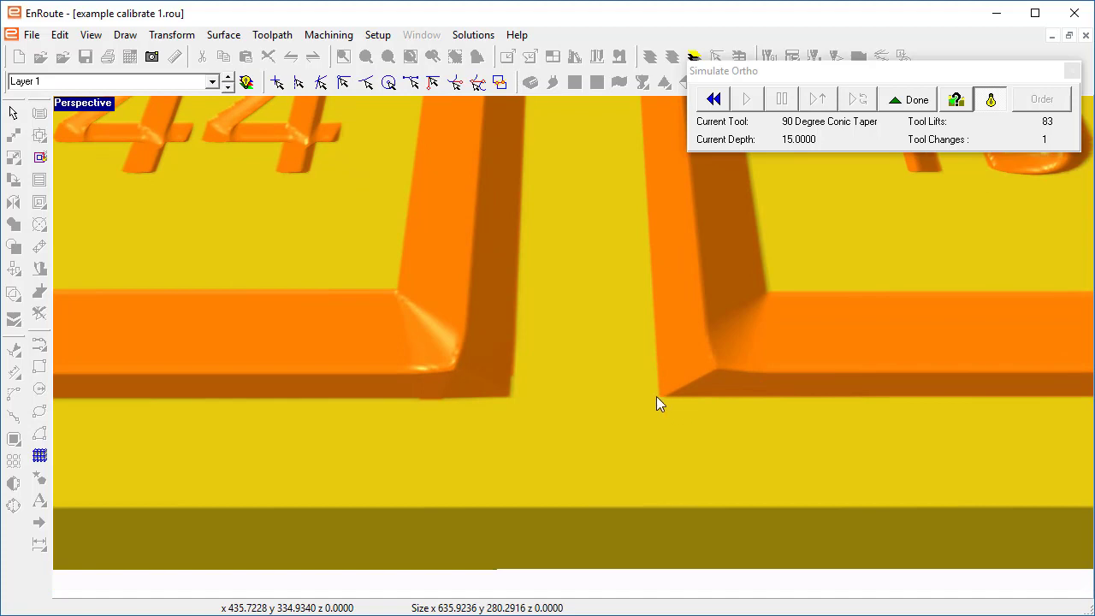
{"action": "scroll", "coordinate": [512, 401], "scroll_direction": "down", "scroll_amount": 3}
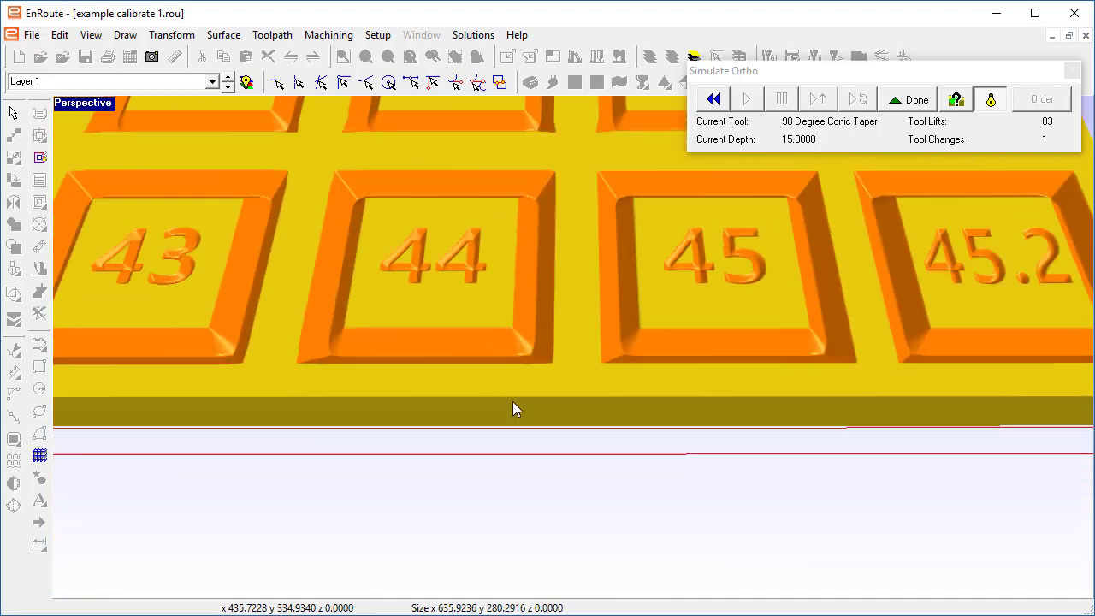
{"action": "middle_click_drag", "start_coordinate": [692, 325], "coordinate": [679, 420]}
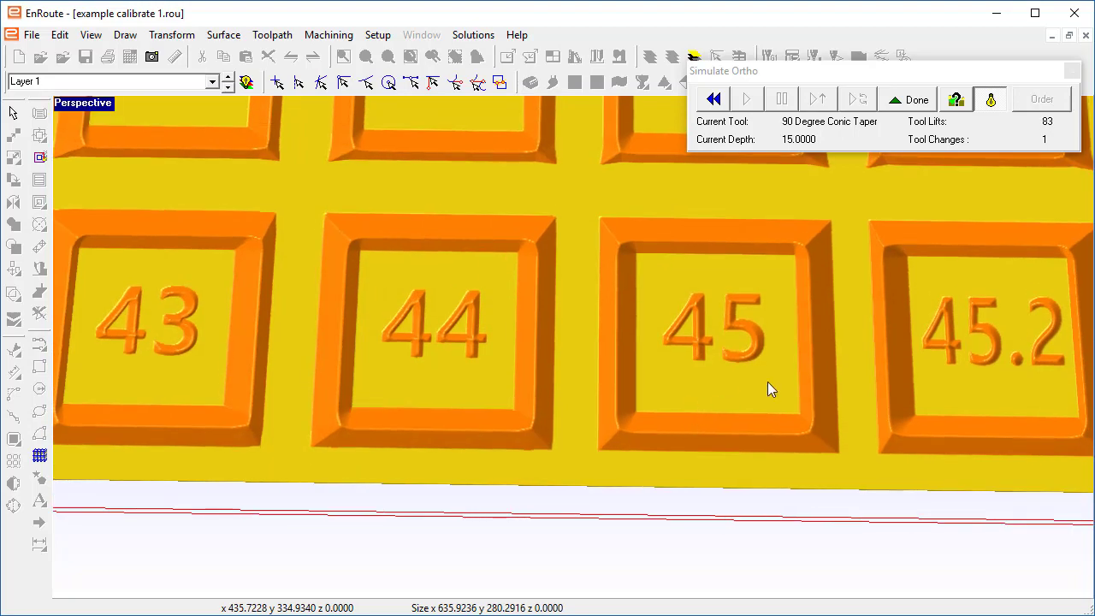
Step: Examine the corners of the simulated squares labelled 48 to 51 in the middle row
{"action": "scroll", "coordinate": [484, 384], "scroll_direction": "down", "scroll_amount": 3}
{"action": "middle_click_drag", "start_coordinate": [484, 384], "coordinate": [558, 476]}
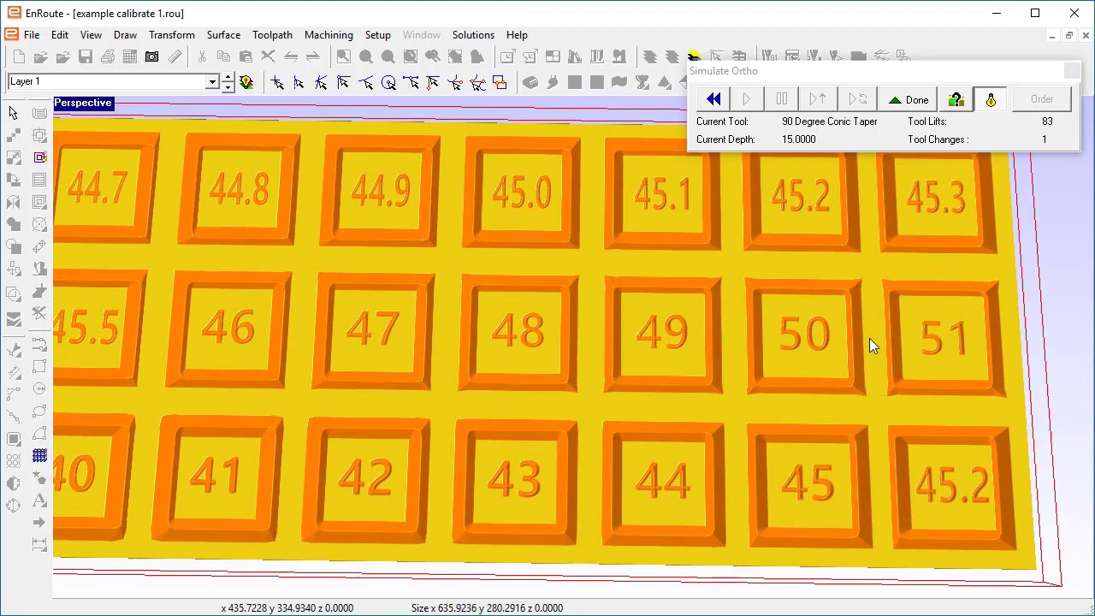
{"action": "middle_click_drag", "start_coordinate": [867, 342], "coordinate": [679, 337]}
{"action": "scroll", "coordinate": [608, 312], "scroll_direction": "up", "scroll_amount": 2}
{"action": "scroll", "coordinate": [608, 311], "scroll_direction": "up", "scroll_amount": 3}
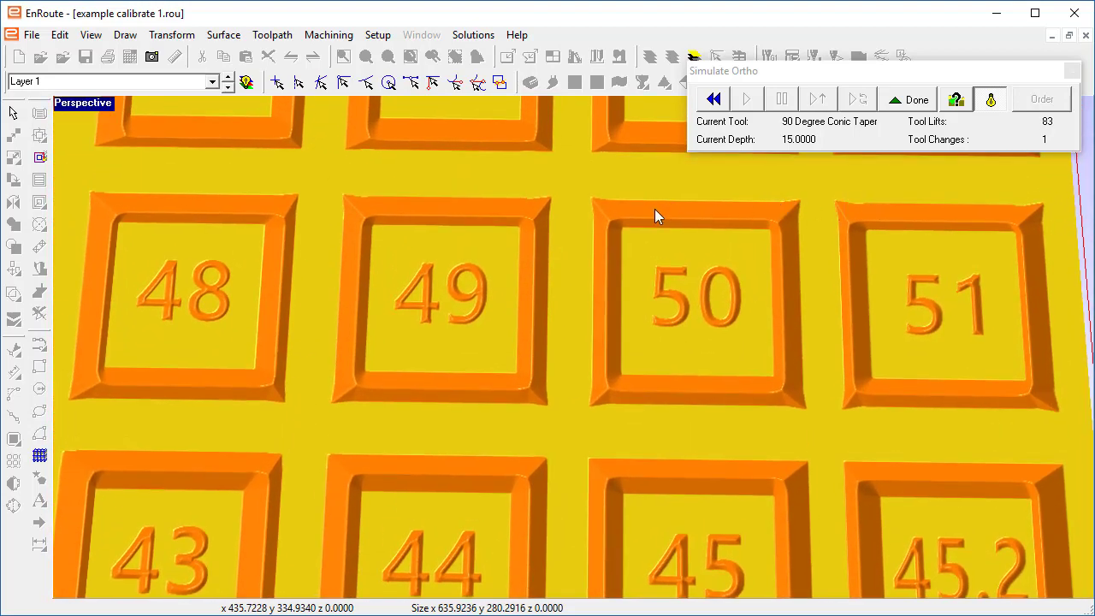
Step: Review all three rows of the simulated calibration layout and finish the simulation to return to the toolpath view
{"action": "scroll", "coordinate": [534, 328], "scroll_direction": "down", "scroll_amount": 3}
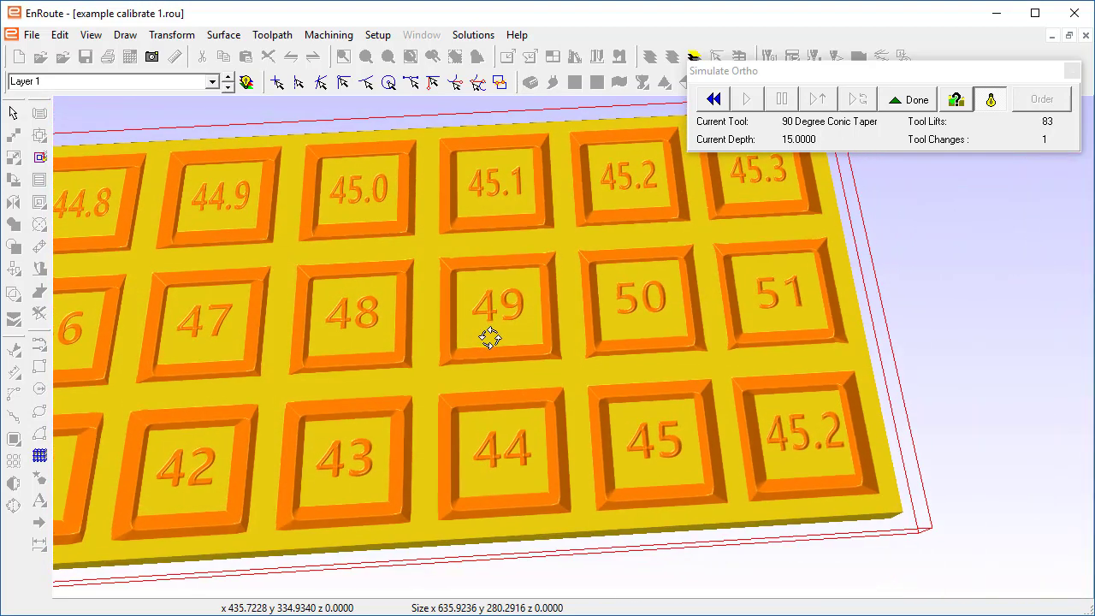
{"action": "scroll", "coordinate": [461, 315], "scroll_direction": "up", "scroll_amount": 1}
{"action": "scroll", "coordinate": [457, 314], "scroll_direction": "down", "scroll_amount": 5}
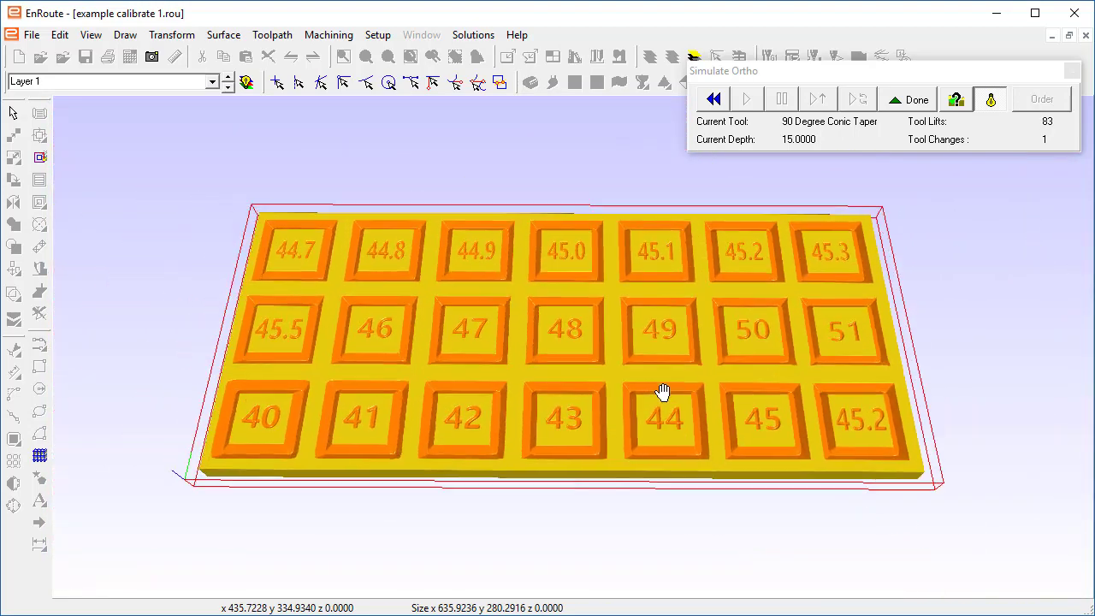
{"action": "scroll", "coordinate": [656, 370], "scroll_direction": "up", "scroll_amount": 3}
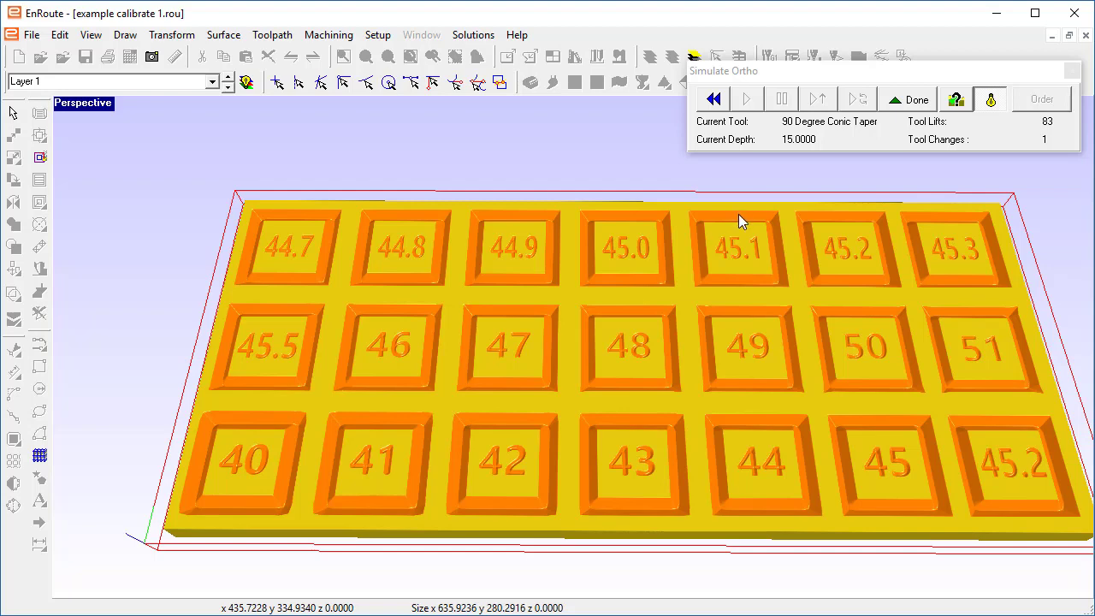
{"action": "left_click", "coordinate": [893, 102]}
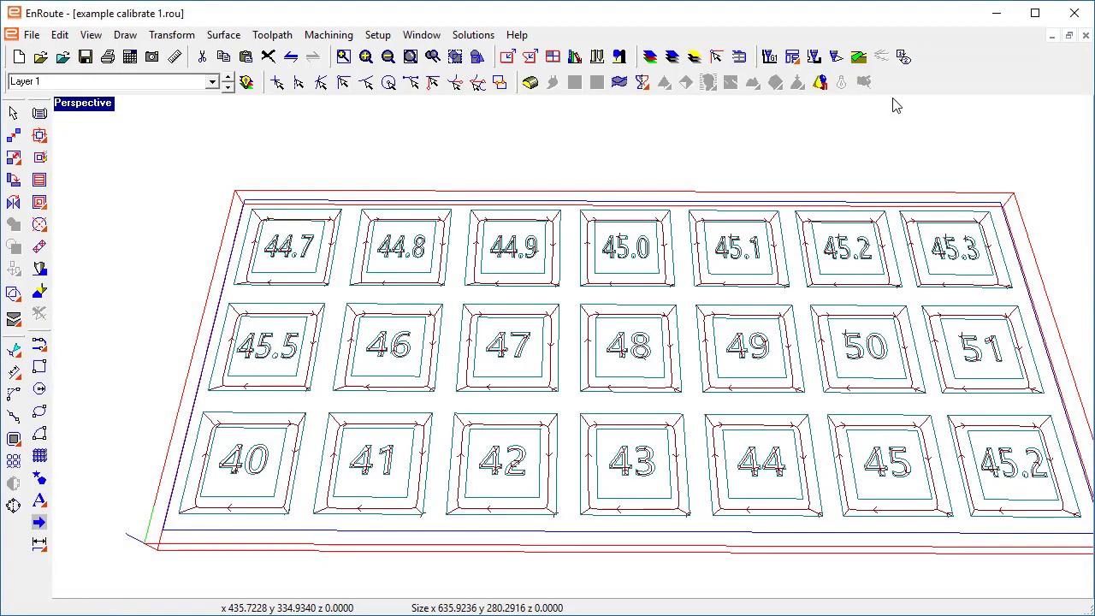